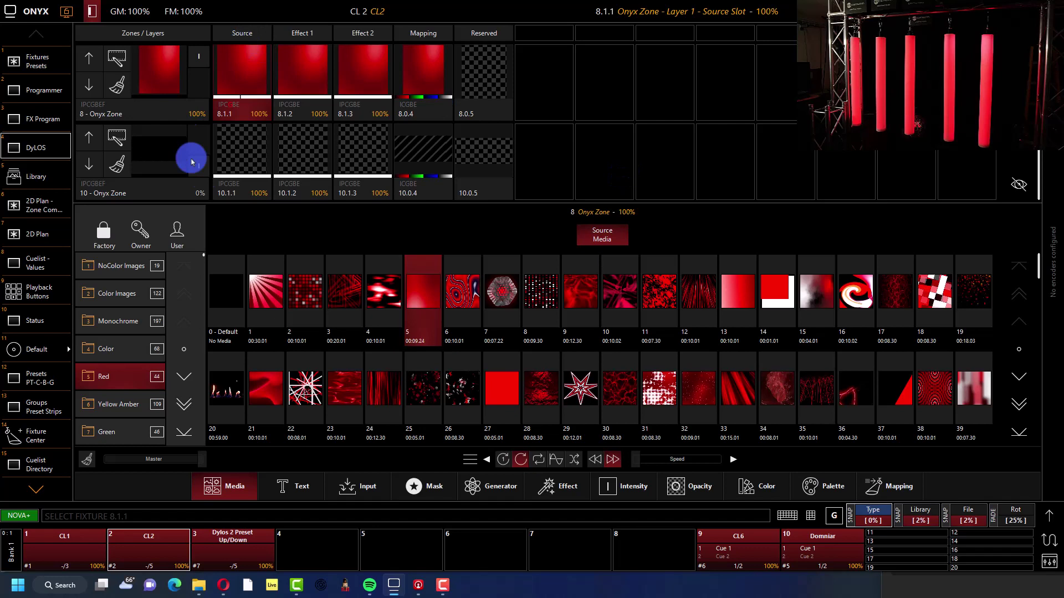
pyautogui.click(637, 459)
pyautogui.moveTo(648, 464); pyautogui.dragTo(685, 459)
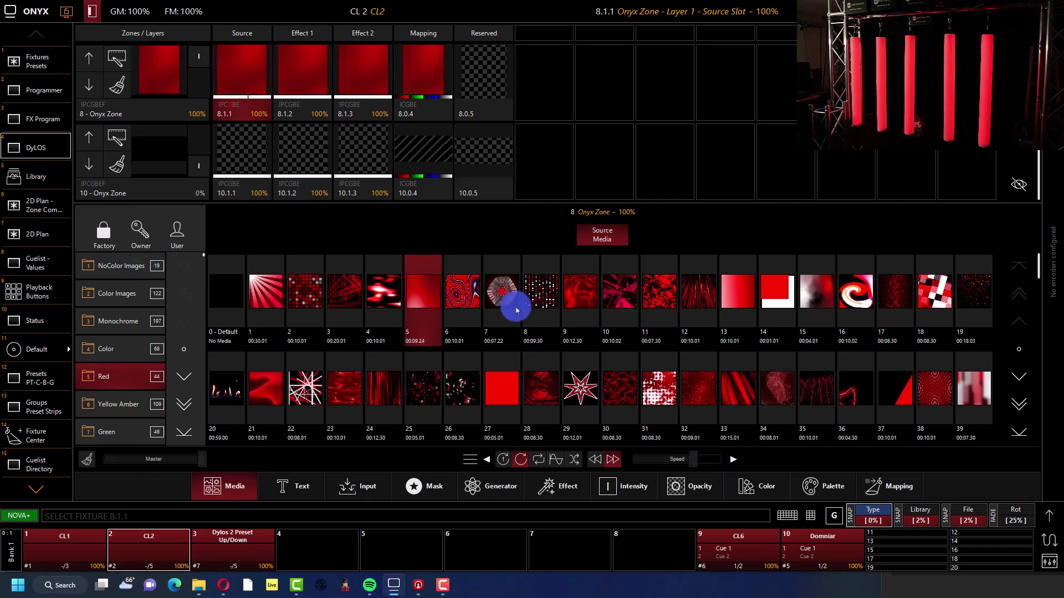
pyautogui.click(453, 294)
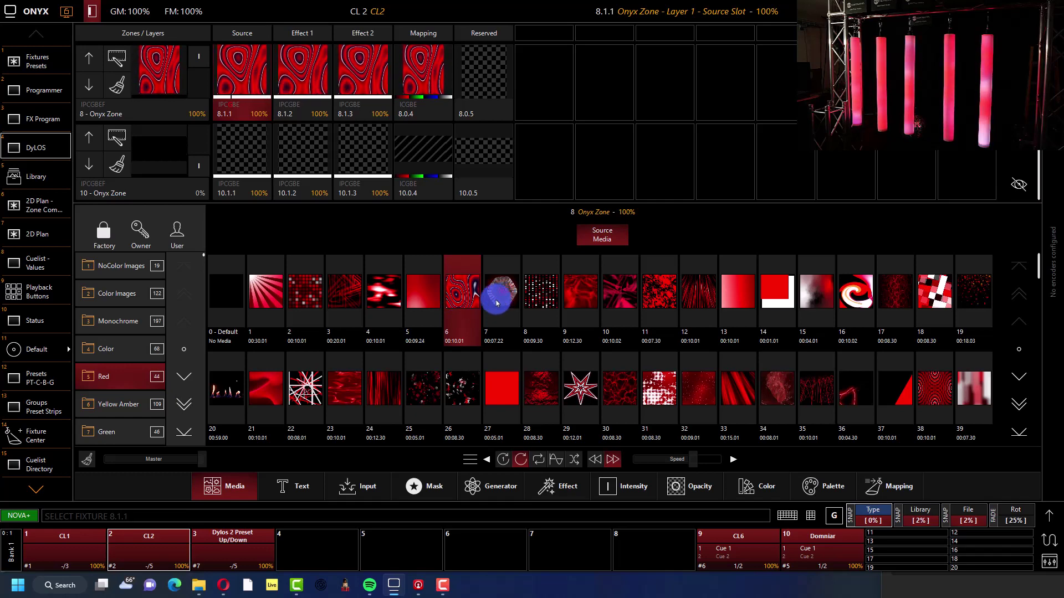
pyautogui.click(426, 298)
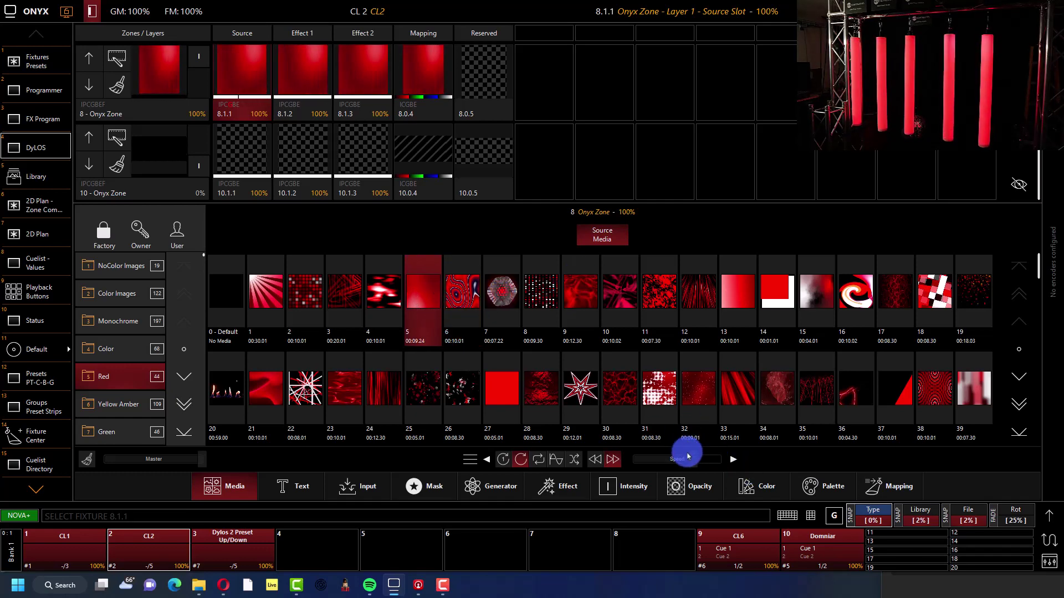
pyautogui.moveTo(690, 459); pyautogui.dragTo(614, 458)
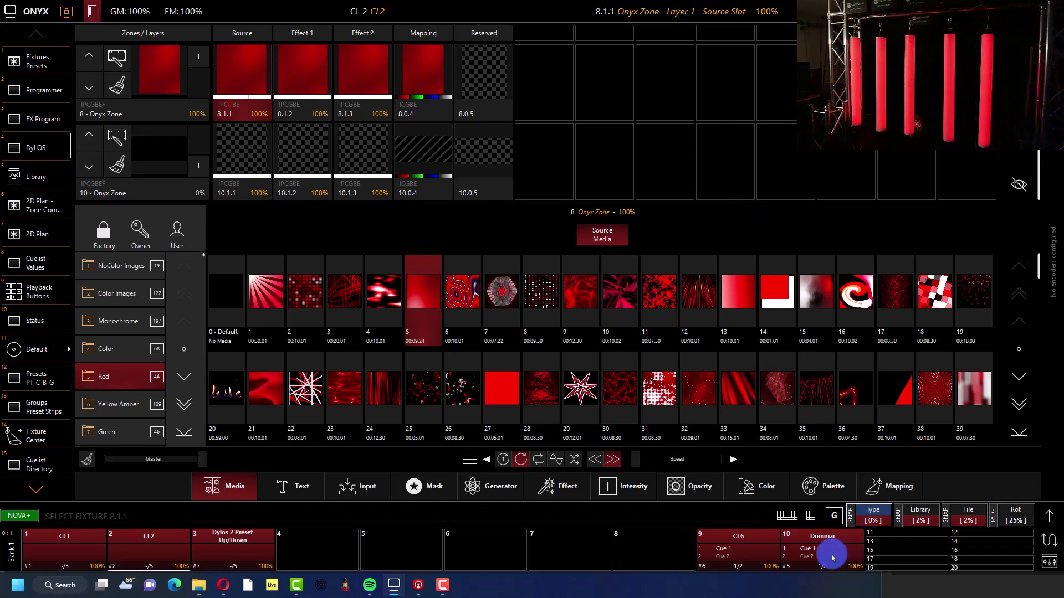
# - Go Domniar playback 10 and CL6 playback 9 to Cue 2, re-running CL6's Cue 2
pyautogui.click(813, 543)
pyautogui.click(813, 334)
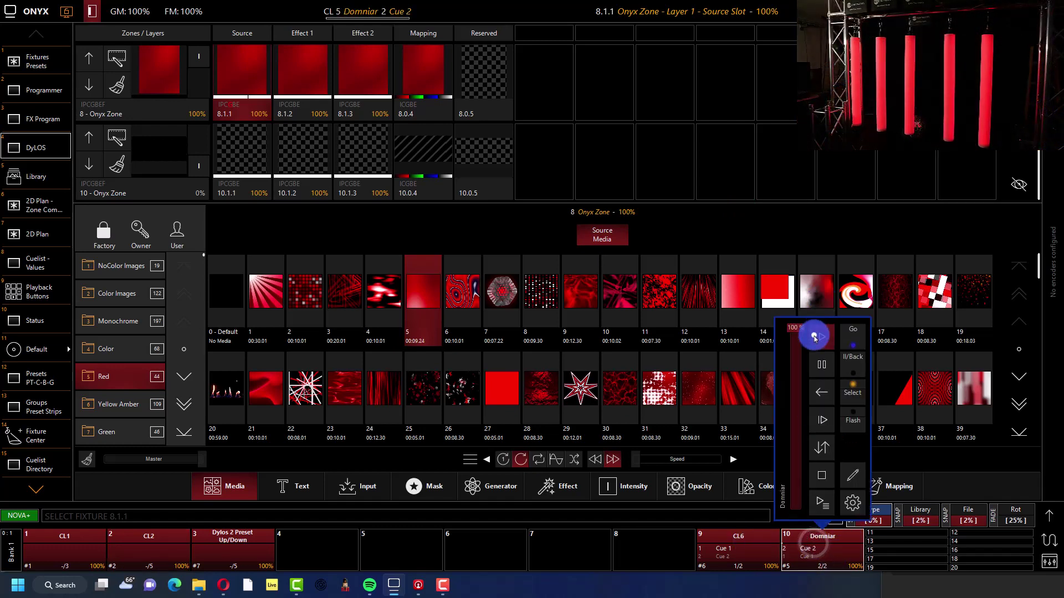
pyautogui.click(742, 557)
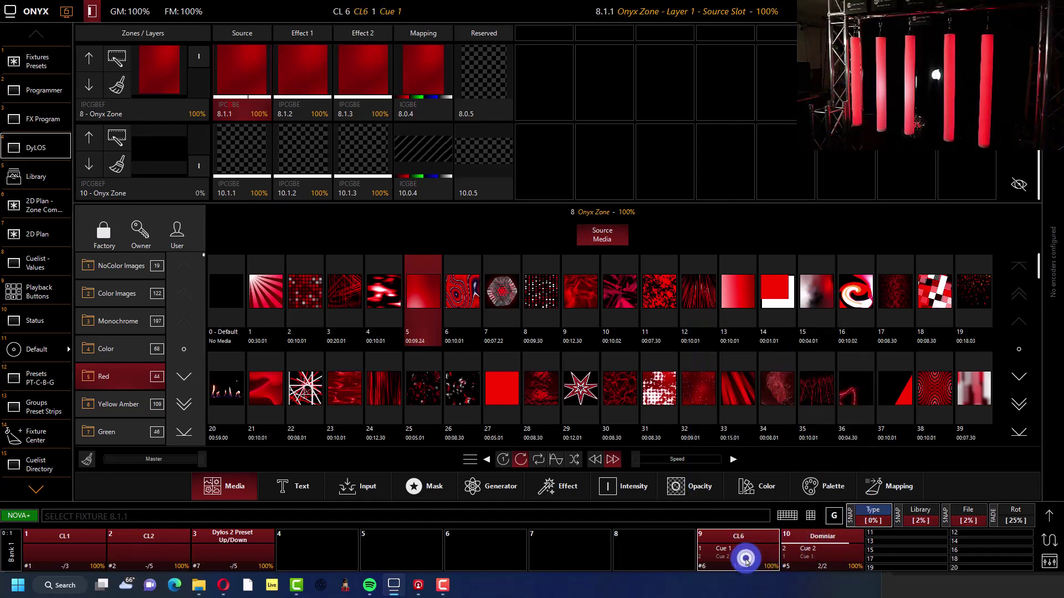
pyautogui.click(737, 336)
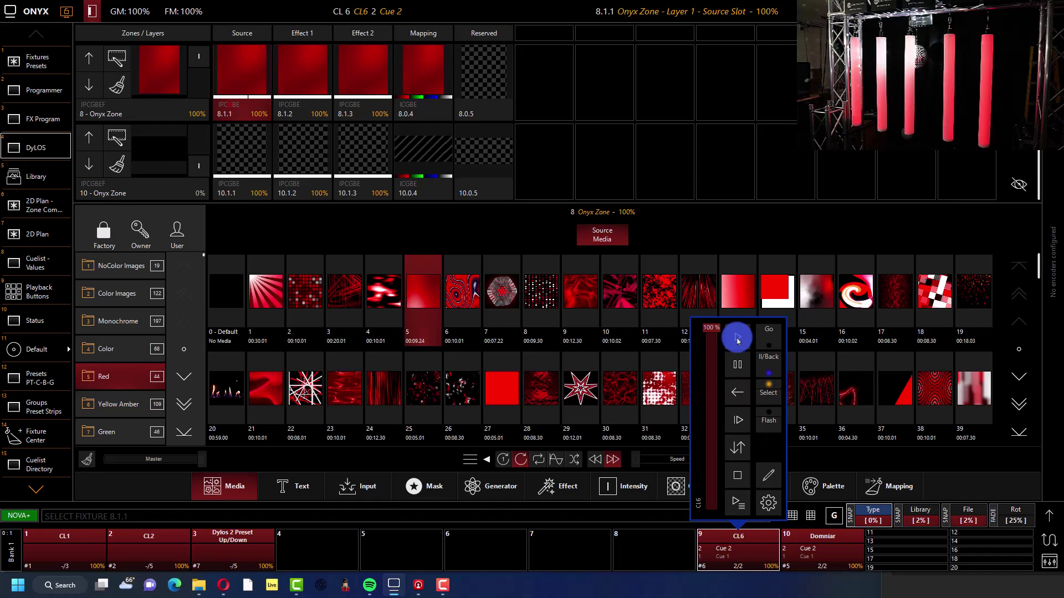
pyautogui.click(737, 339)
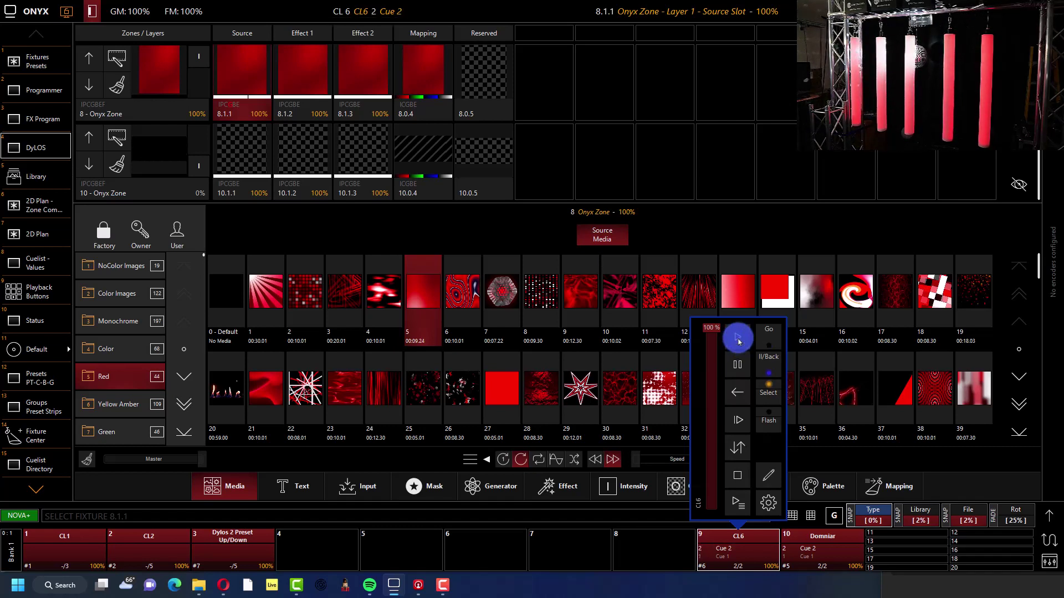
pyautogui.click(737, 339)
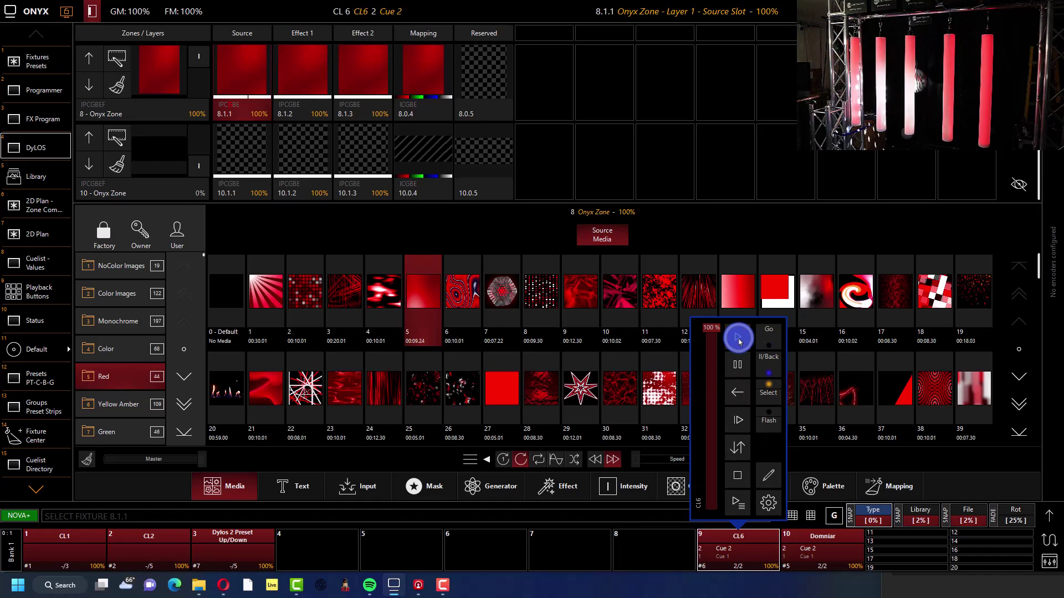
pyautogui.click(737, 339)
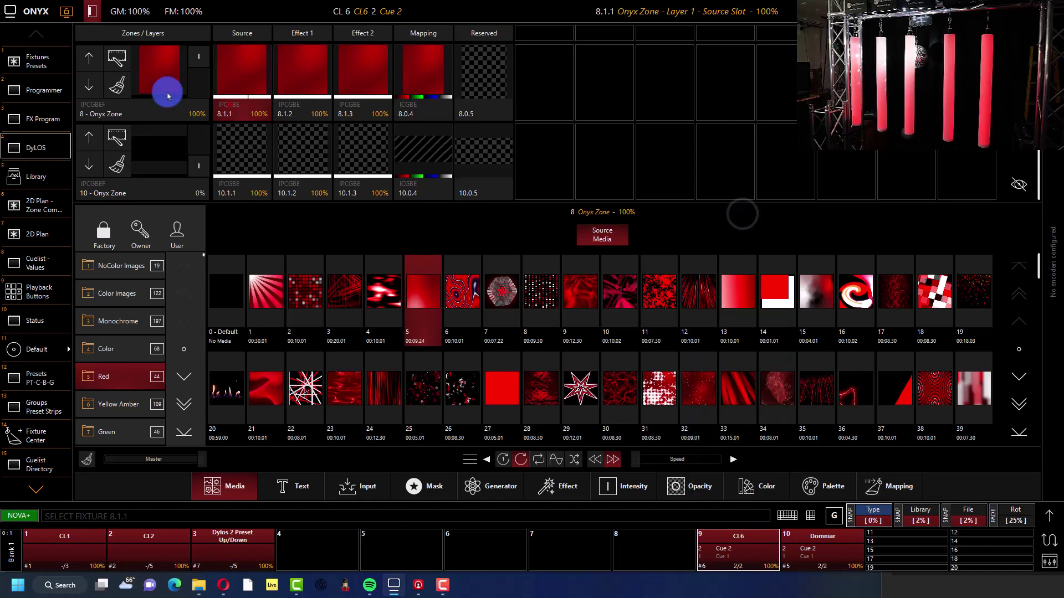
# - Open the 2D plan, select zone 8 and switch the plan into edit mode
pyautogui.click(34, 235)
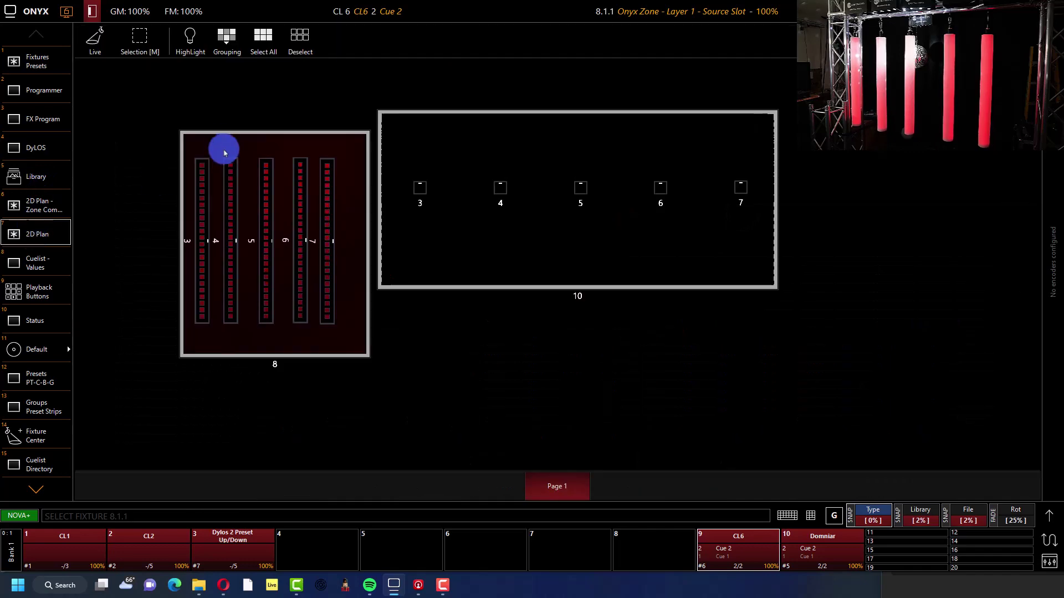
pyautogui.click(247, 132)
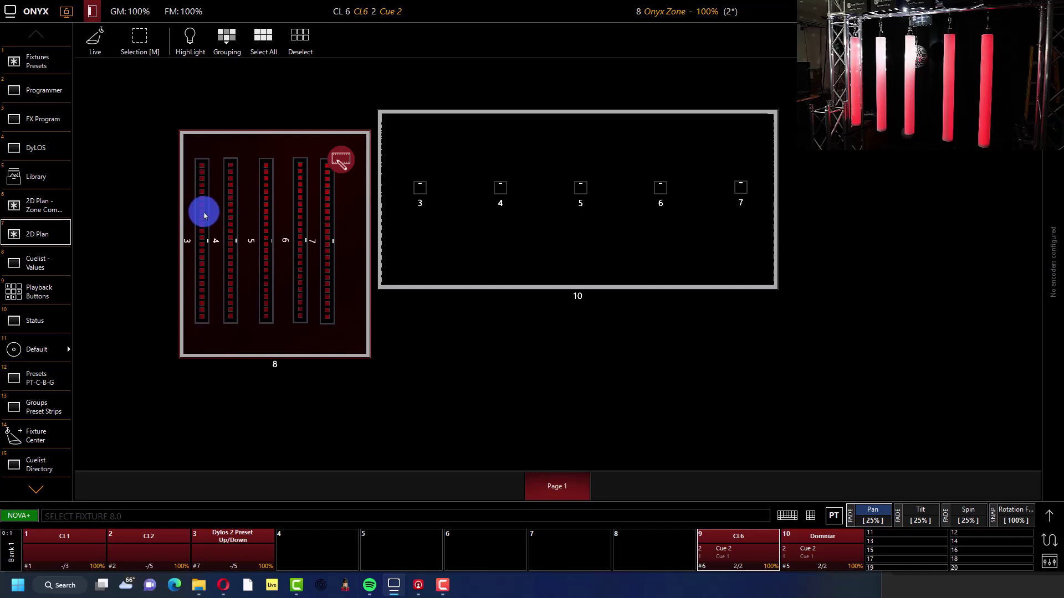
pyautogui.click(103, 42)
# - Browse the Add panel's Combined fixtures and Fixtures options, then close it without adding anything
pyautogui.click(345, 38)
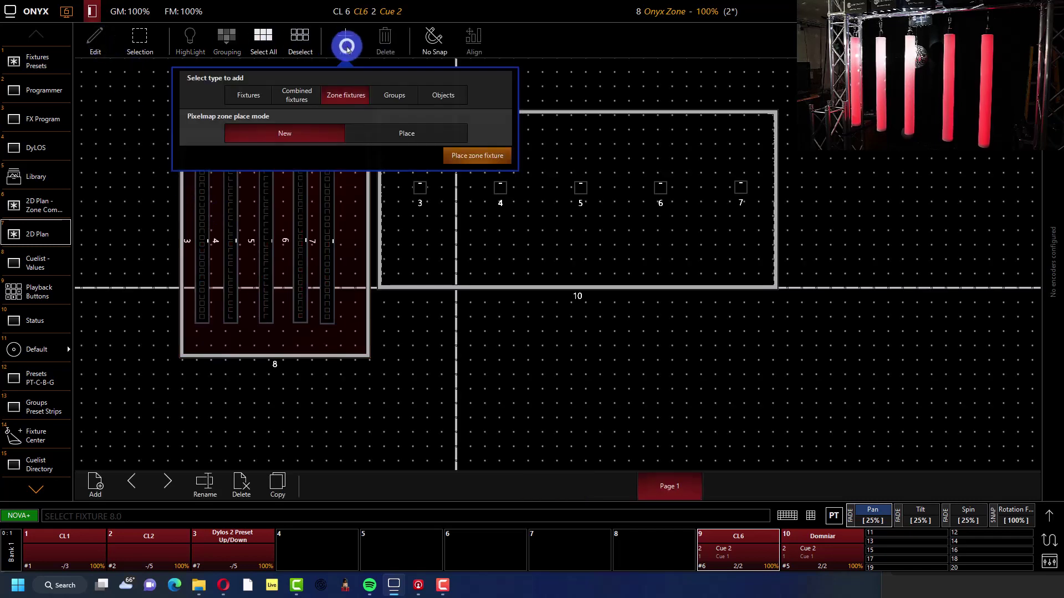
pyautogui.click(298, 105)
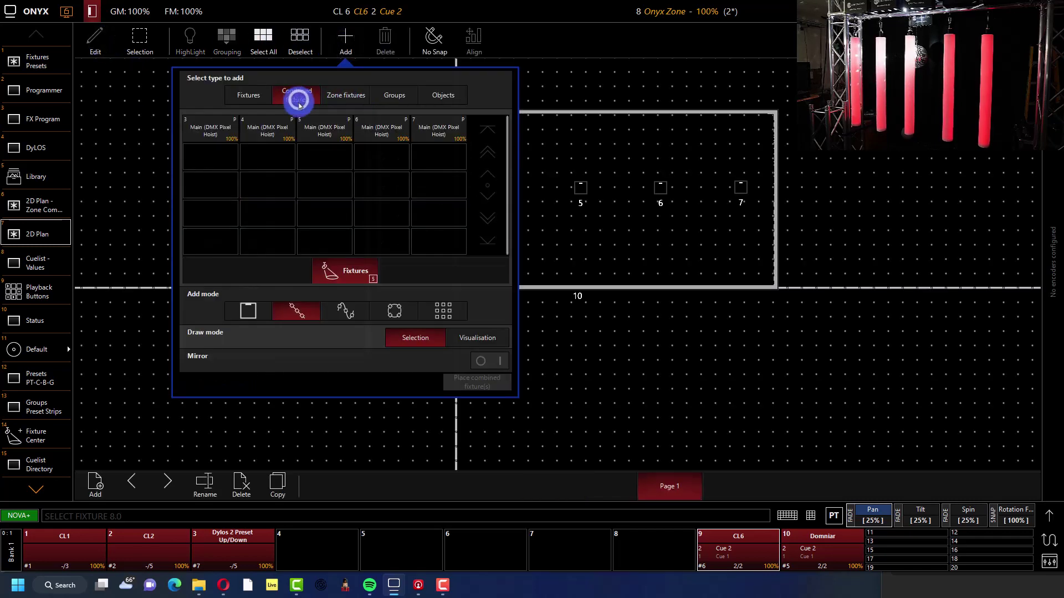
pyautogui.click(215, 132)
pyautogui.moveTo(215, 133)
pyautogui.mouseDown()
pyautogui.moveTo(447, 133)
pyautogui.moveTo(271, 137)
pyautogui.moveTo(452, 149)
pyautogui.moveTo(449, 141)
pyautogui.mouseUp()
pyautogui.click(243, 99)
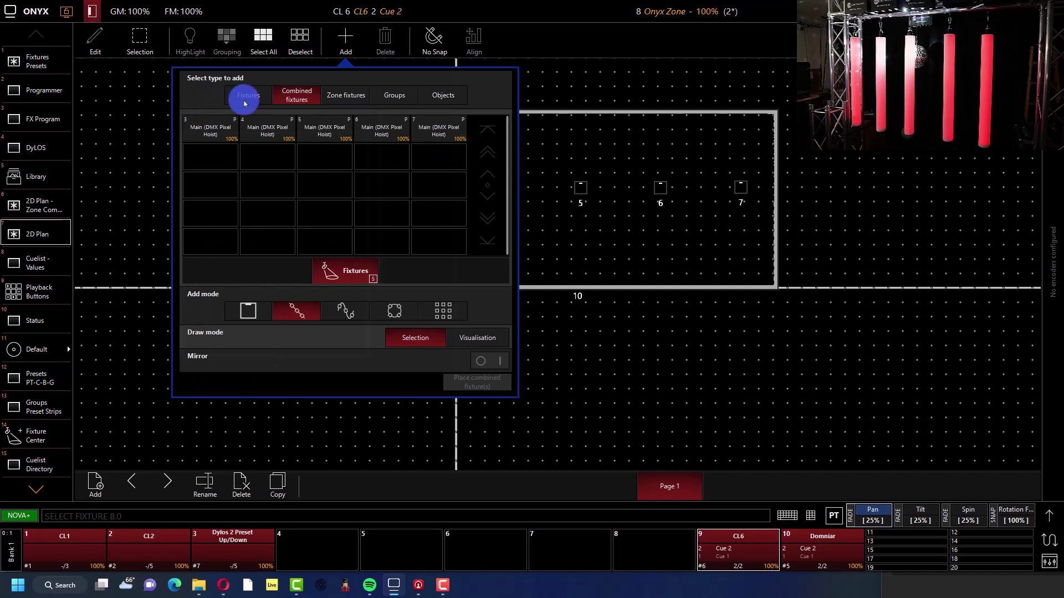
pyautogui.click(244, 125)
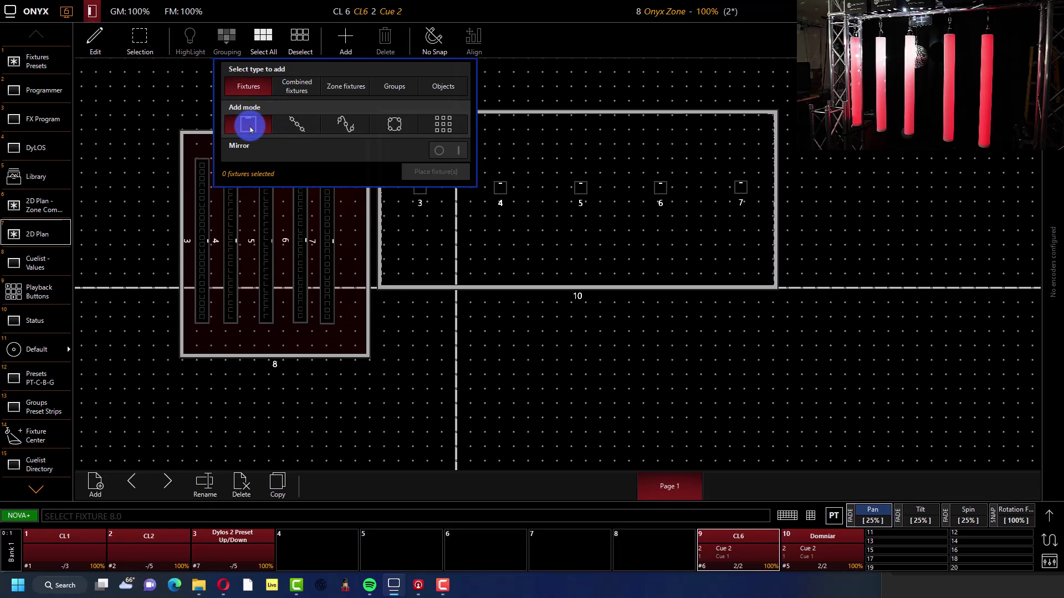
pyautogui.click(198, 114)
# - Select fixtures 3 through 7 in zone 10 on the plan
pyautogui.click(471, 114)
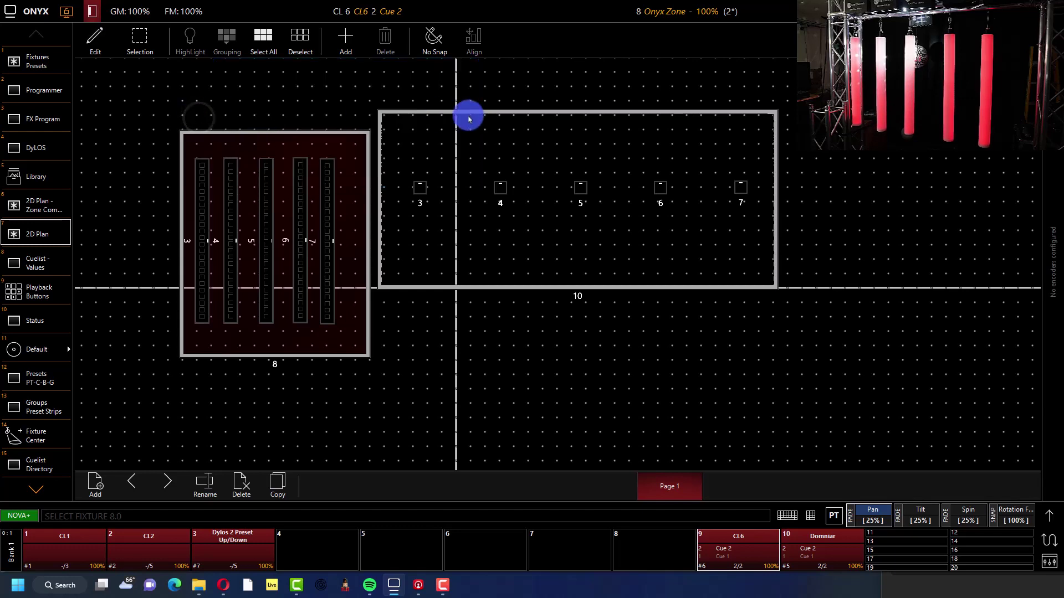
pyautogui.click(457, 162)
pyautogui.moveTo(419, 204)
pyautogui.mouseDown()
pyautogui.moveTo(420, 192)
pyautogui.moveTo(641, 183)
pyautogui.moveTo(743, 192)
pyautogui.mouseUp()
# - Open the Fixtures Presets view and deselect the Onyx Zone group
pyautogui.click(192, 63)
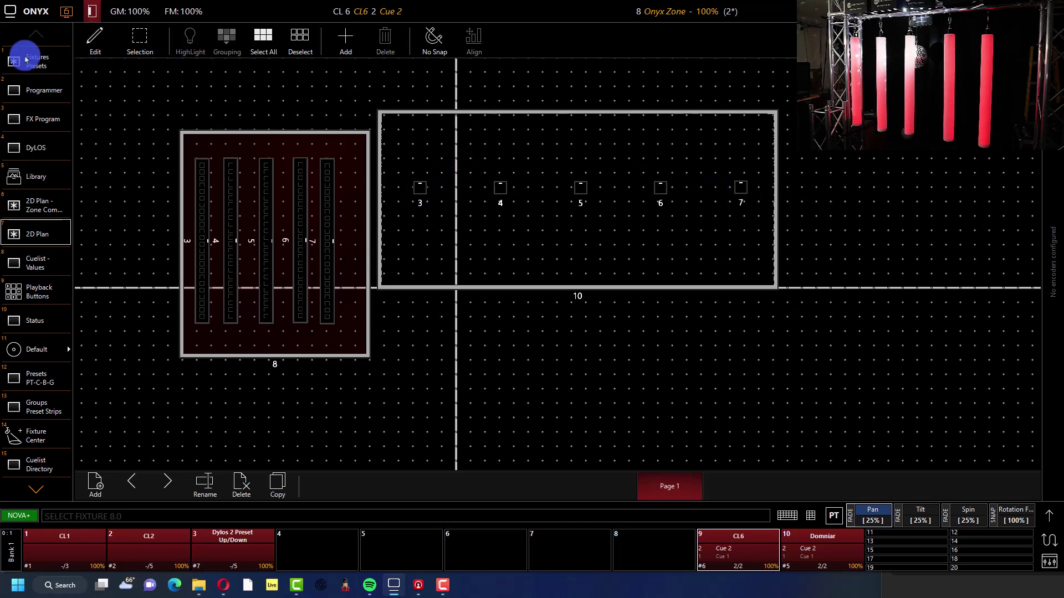
pyautogui.click(25, 60)
pyautogui.click(106, 213)
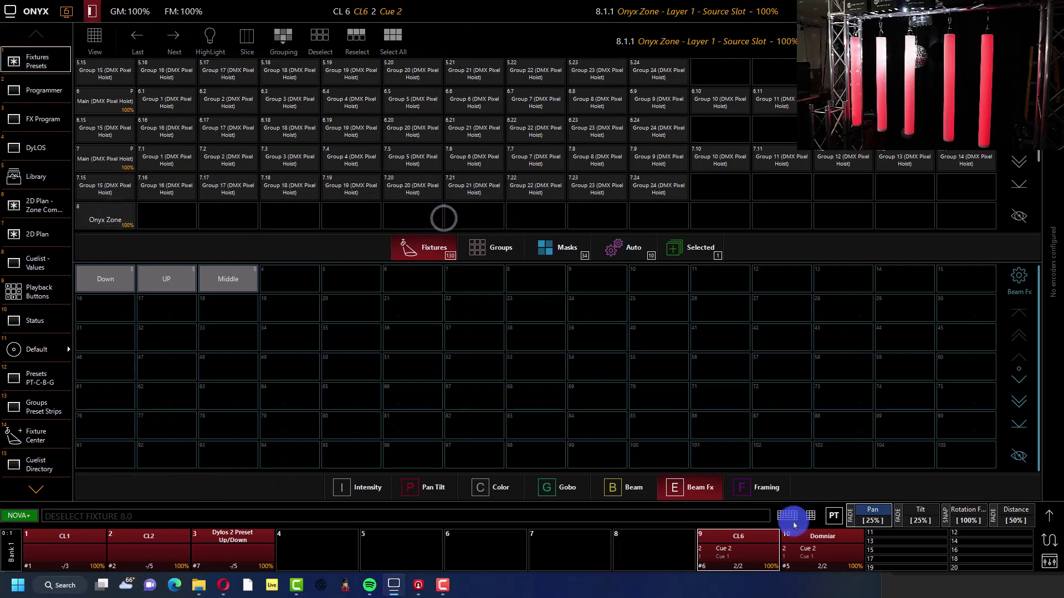
# - Enter Fixture 3 Thru 7 on the command keypad, then press Clear
pyautogui.click(812, 516)
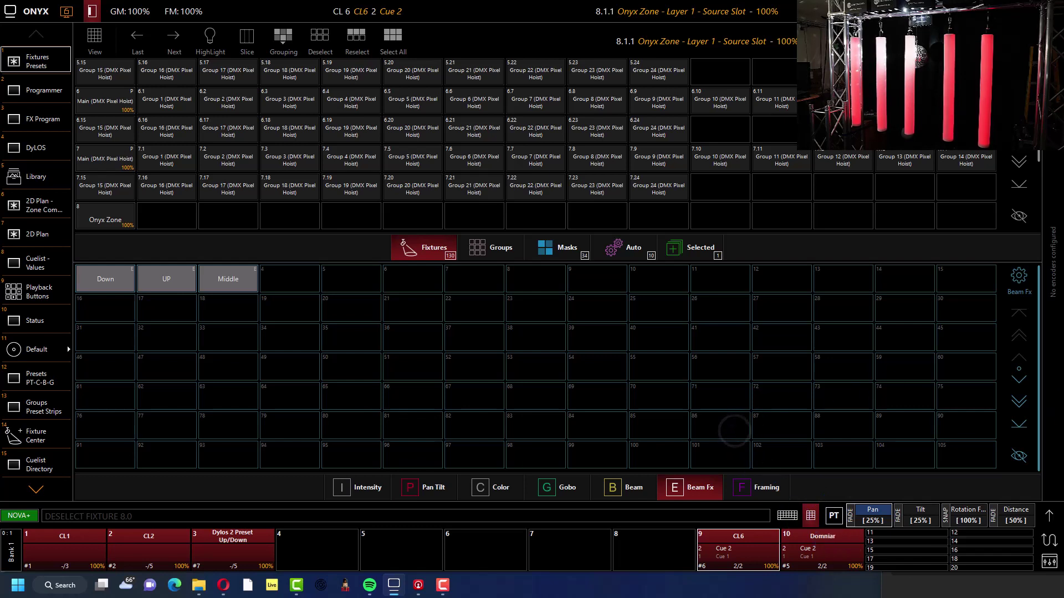
pyautogui.click(1049, 561)
pyautogui.moveTo(681, 258); pyautogui.dragTo(788, 197)
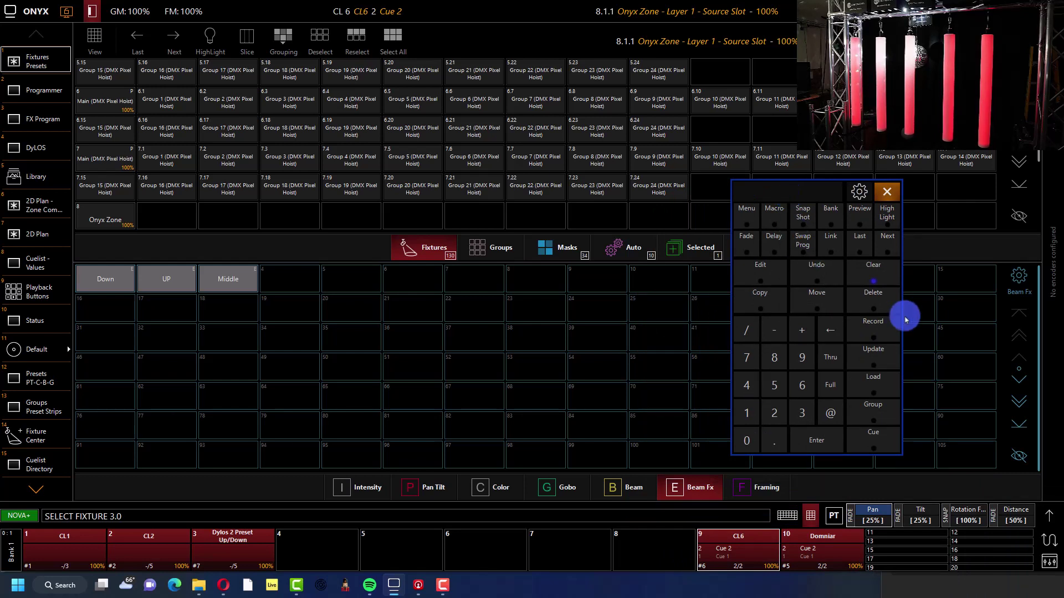
pyautogui.click(831, 359)
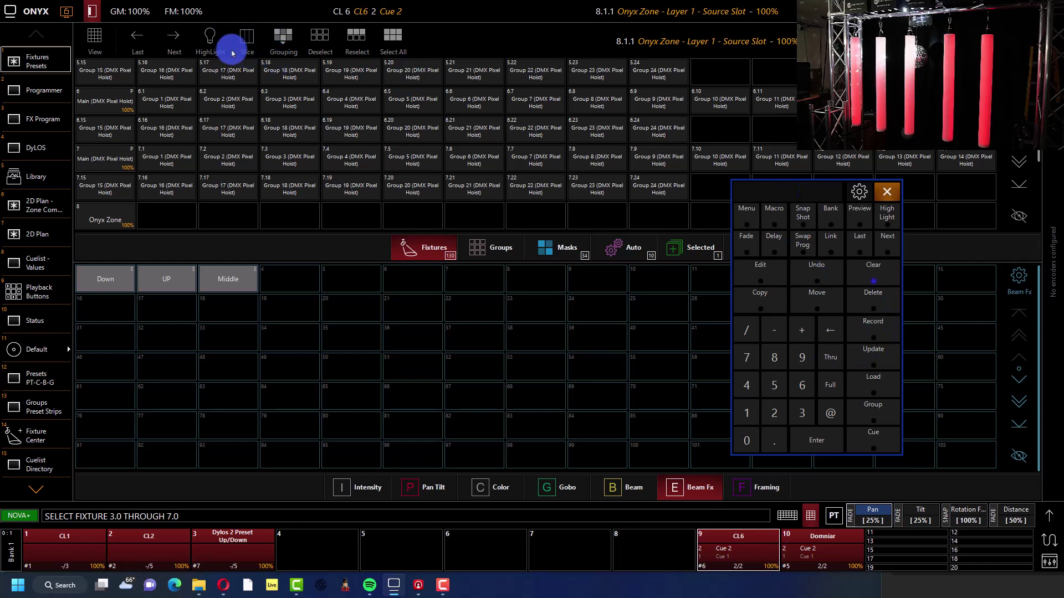
pyautogui.click(248, 35)
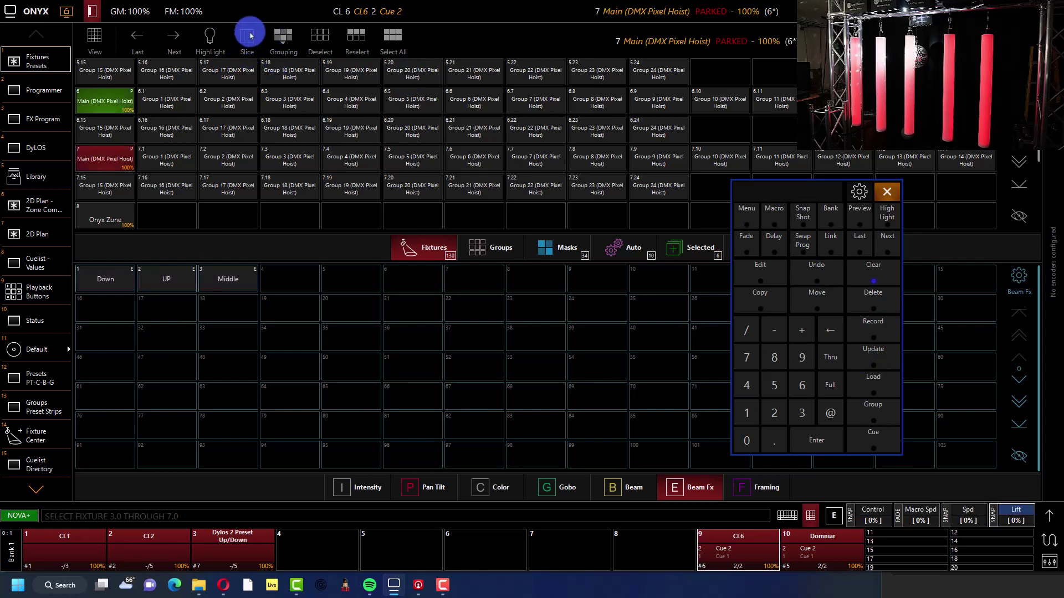
pyautogui.scroll(1, 133, 166)
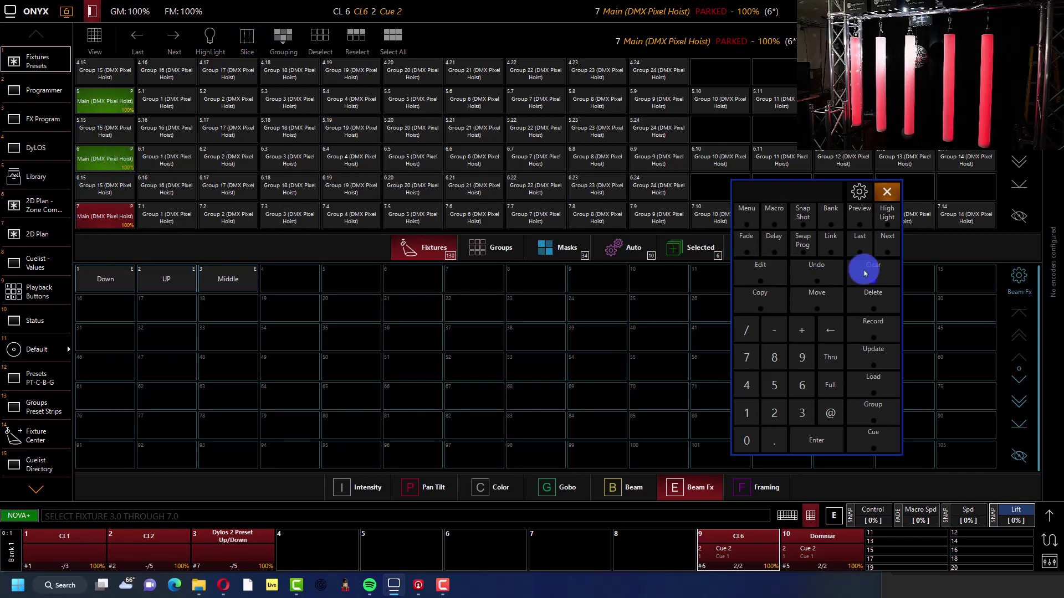
pyautogui.click(864, 273)
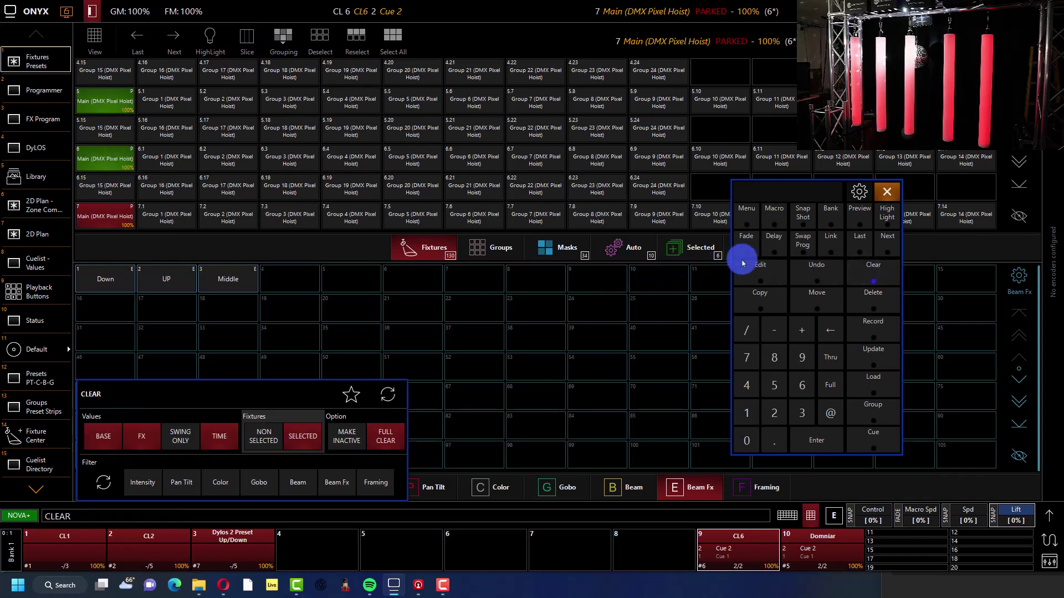
# - Check zones 8 and 10 on the 2D plan, then return to Fixtures Presets with Down, UP, Middle
pyautogui.click(47, 231)
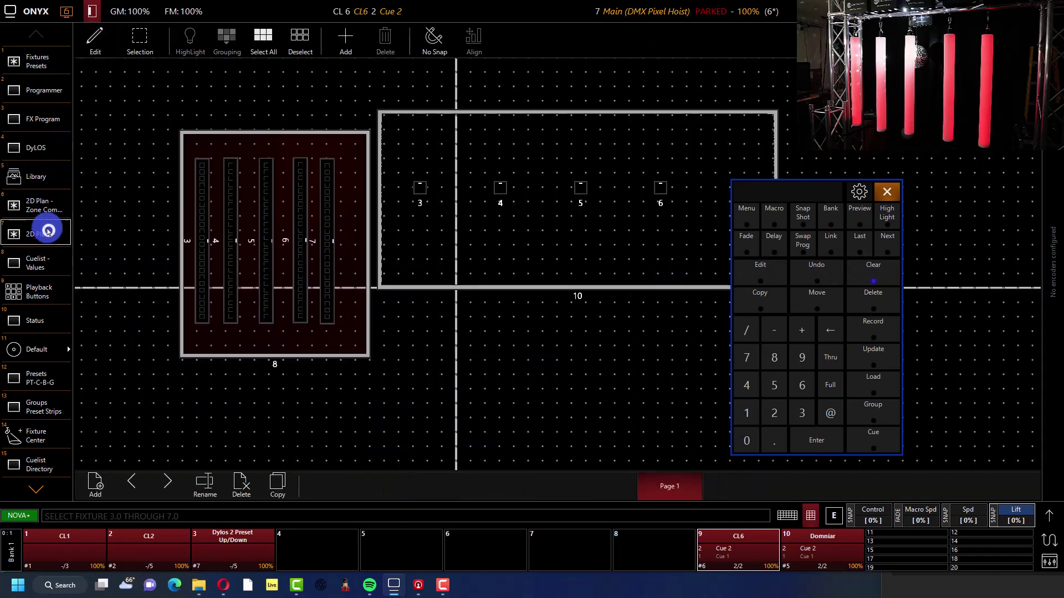
pyautogui.moveTo(783, 190); pyautogui.dragTo(895, 190)
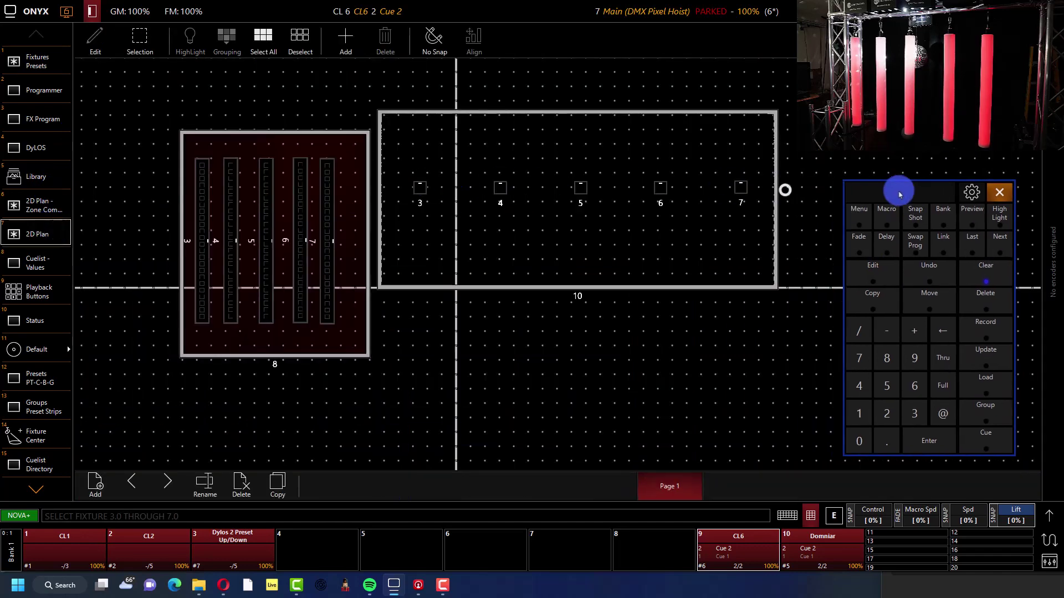
pyautogui.moveTo(737, 192)
pyautogui.mouseDown()
pyautogui.moveTo(456, 208)
pyautogui.moveTo(333, 257)
pyautogui.moveTo(344, 275)
pyautogui.moveTo(332, 259)
pyautogui.moveTo(333, 175)
pyautogui.moveTo(345, 305)
pyautogui.moveTo(347, 271)
pyautogui.moveTo(423, 225)
pyautogui.moveTo(499, 131)
pyautogui.moveTo(258, 149)
pyautogui.mouseUp()
pyautogui.click(253, 136)
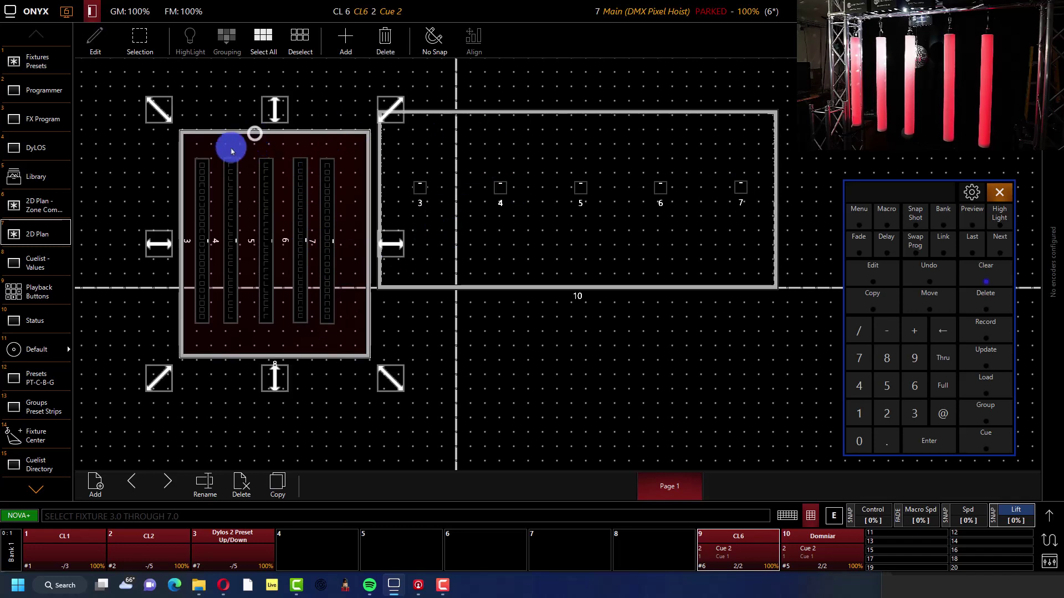
pyautogui.click(255, 129)
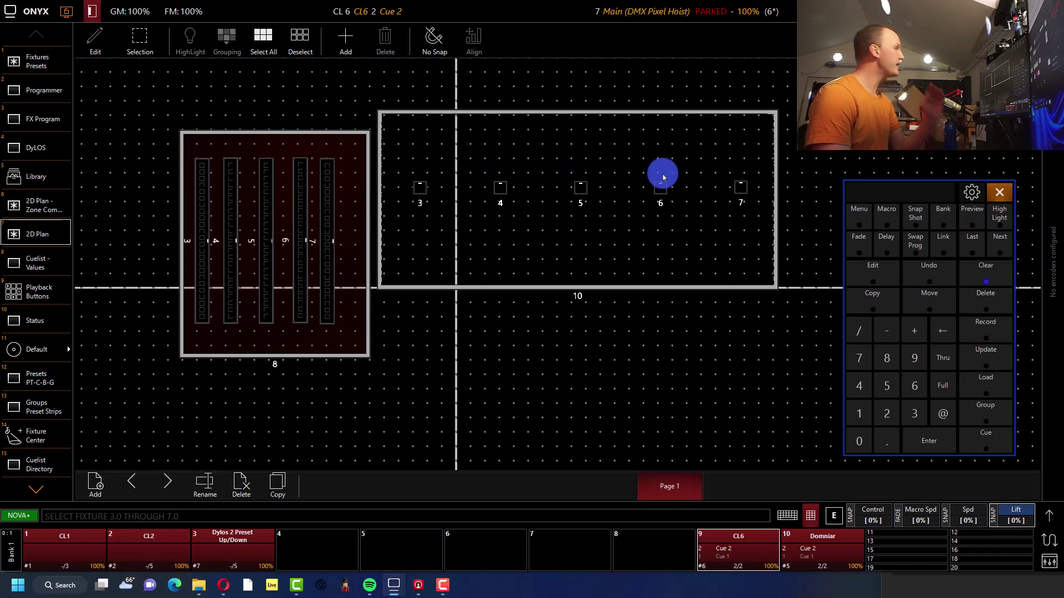
pyautogui.click(19, 62)
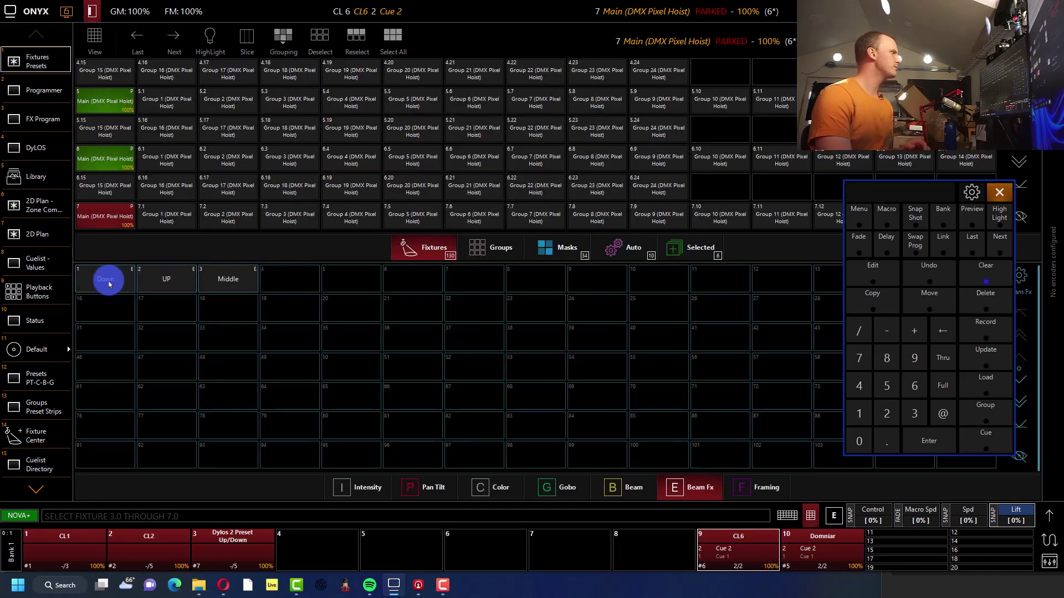
# - Cycle the hoists through the Down, UP and Middle Beam Fx presets twice, ending on Middle
pyautogui.click(109, 283)
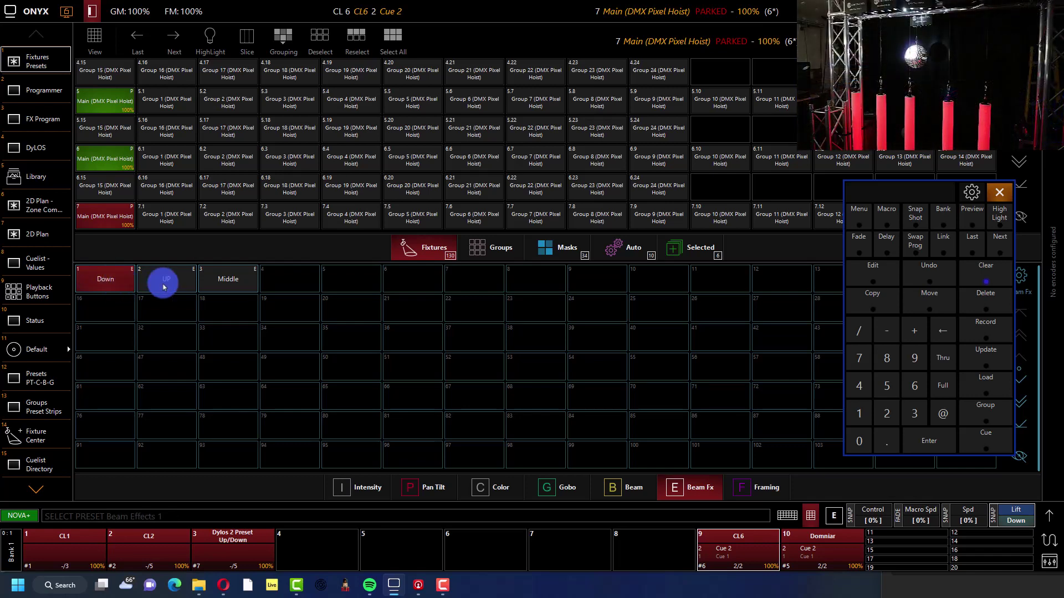
pyautogui.click(161, 280)
pyautogui.click(229, 284)
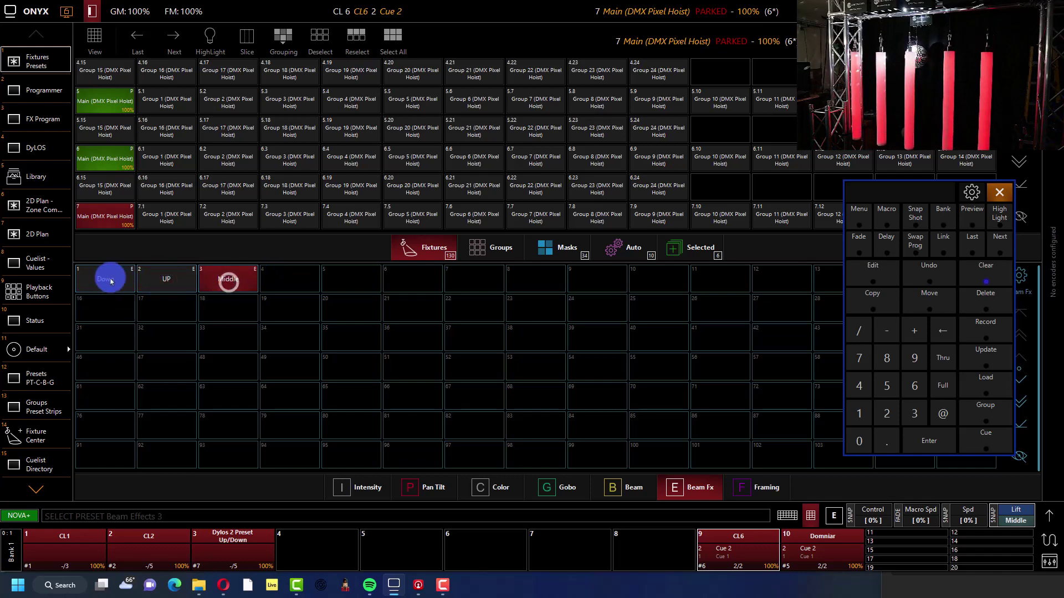
pyautogui.click(107, 280)
pyautogui.click(158, 280)
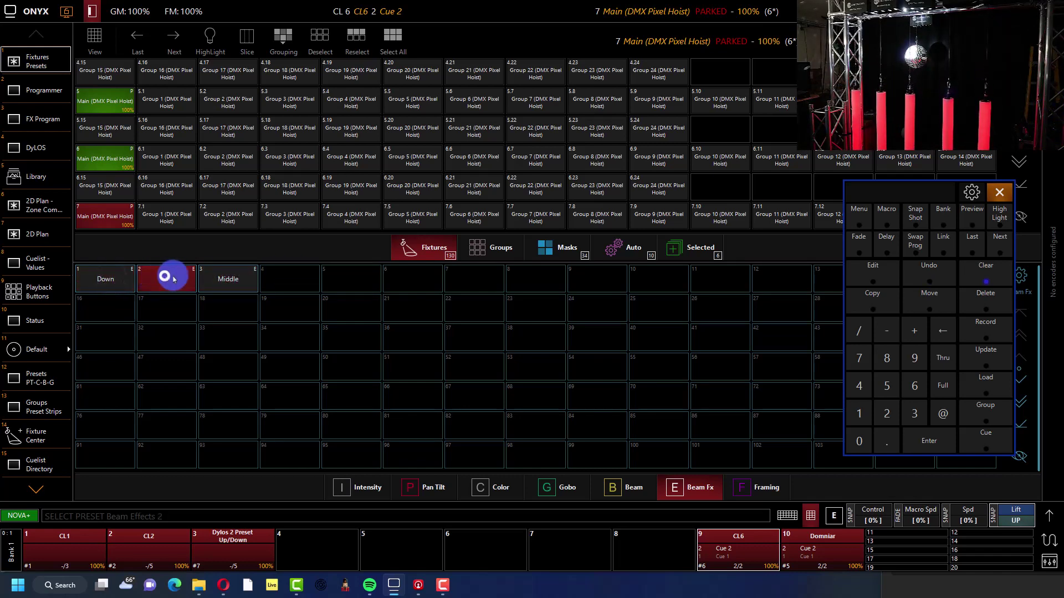
pyautogui.click(242, 280)
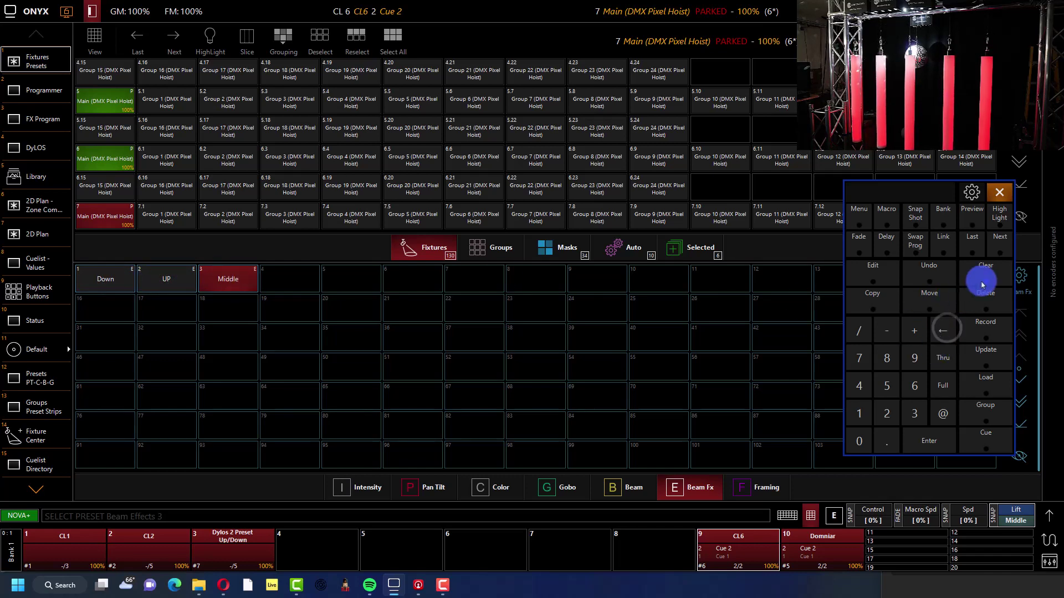
# - Clear the programmer and load Red clip 5 onto zone 8's DyLOS layer
pyautogui.click(982, 278)
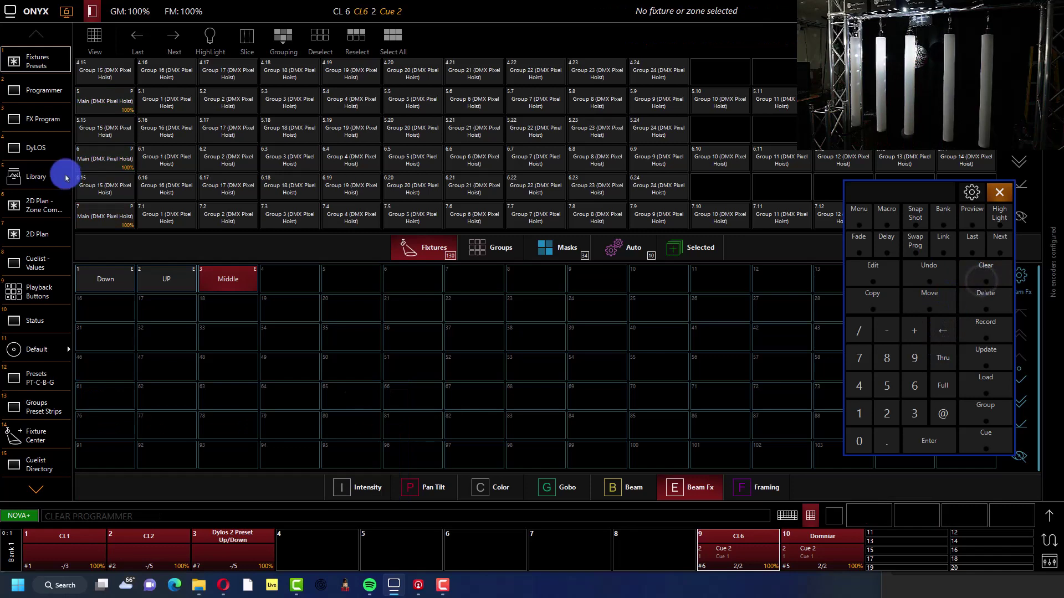
pyautogui.click(52, 142)
pyautogui.click(159, 59)
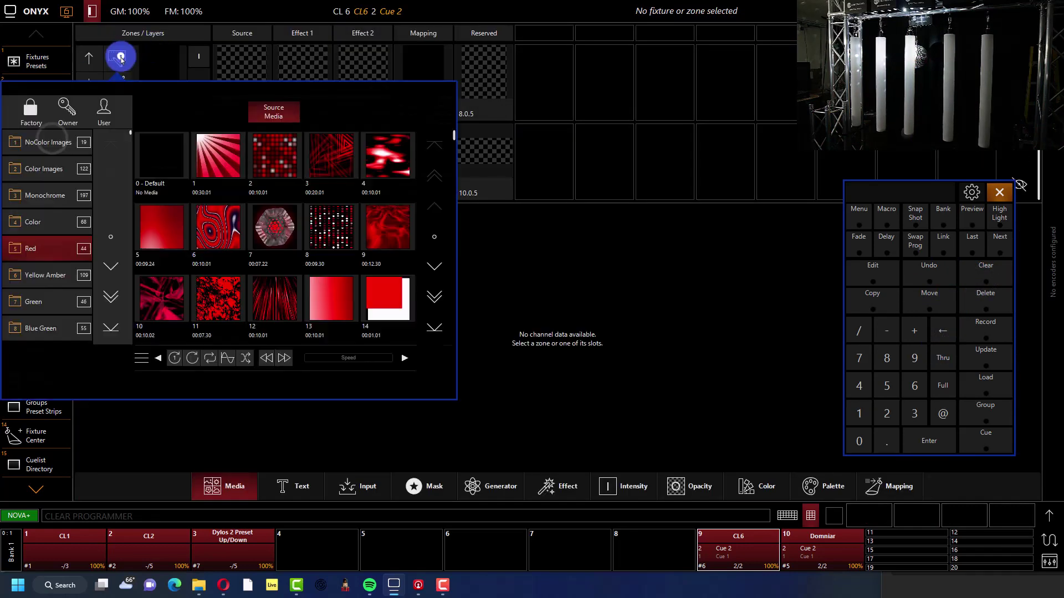
pyautogui.click(168, 219)
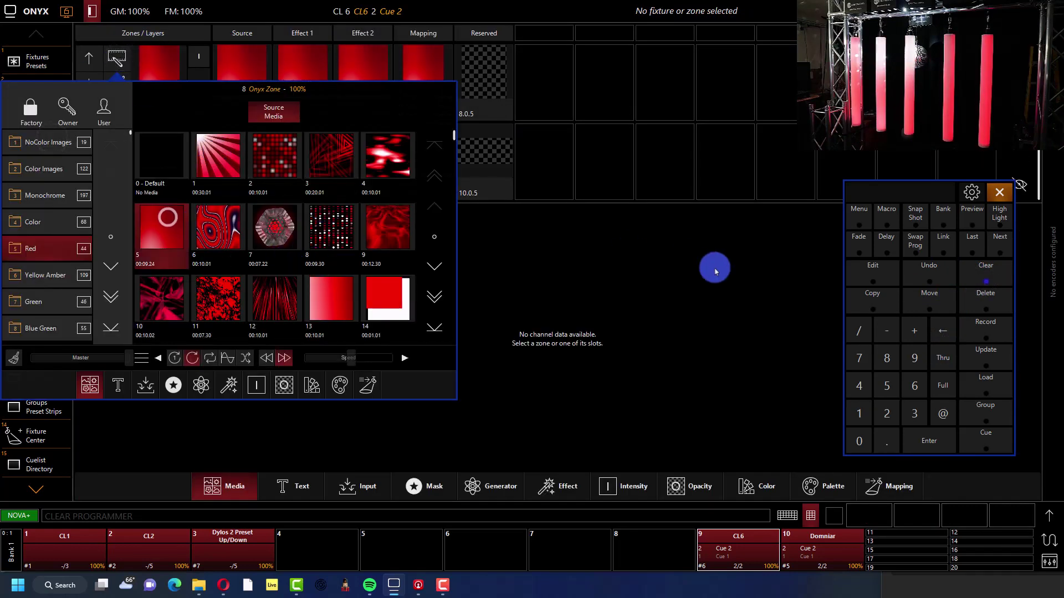
pyautogui.click(712, 268)
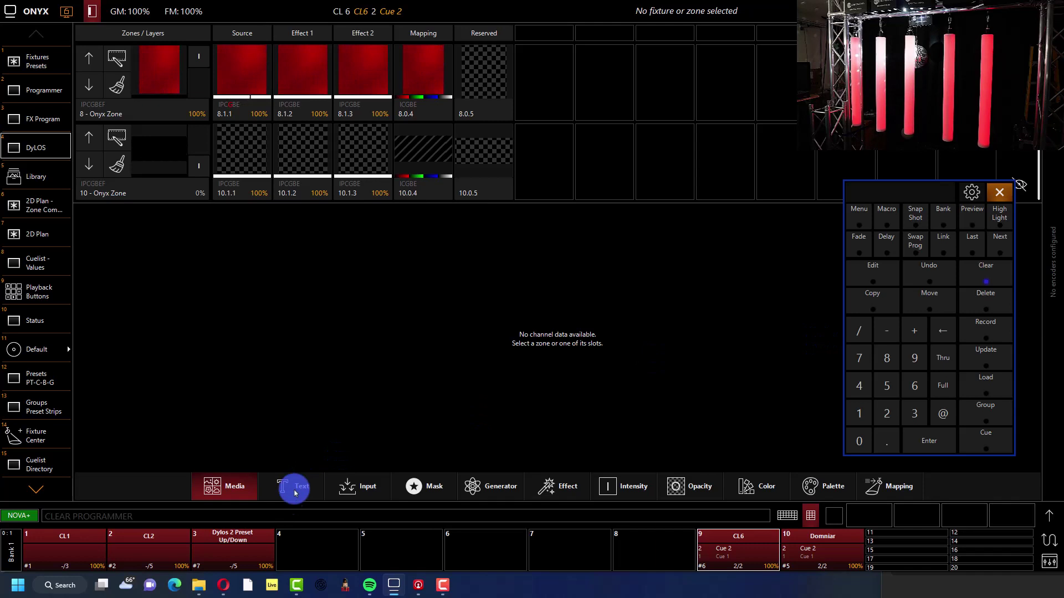
# - With zone 10 selected, play the first cue of playback 3 Dylos 2 Preset Up/Down
pyautogui.click(258, 539)
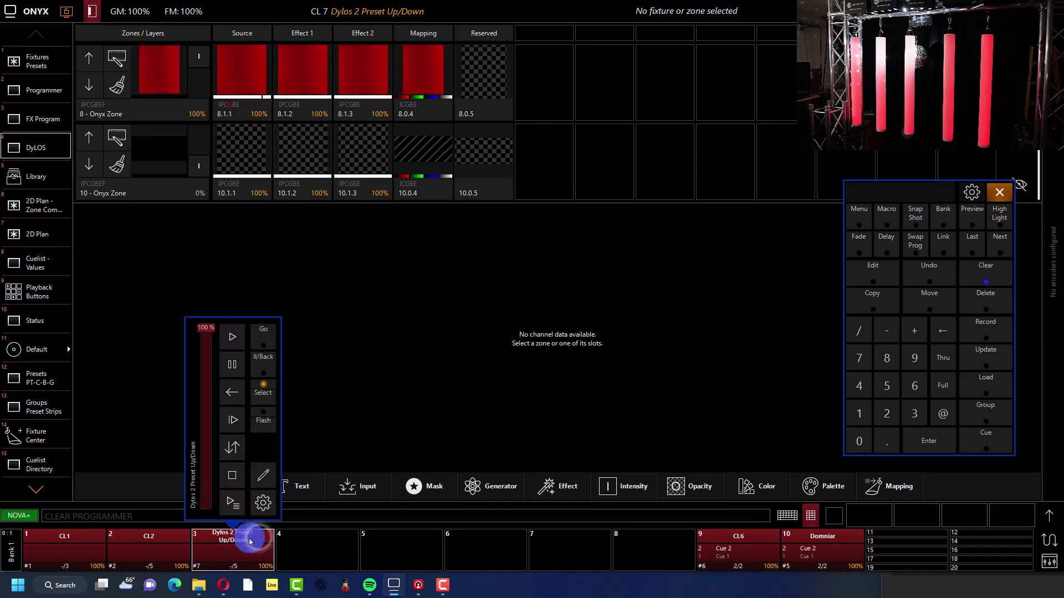
pyautogui.click(163, 186)
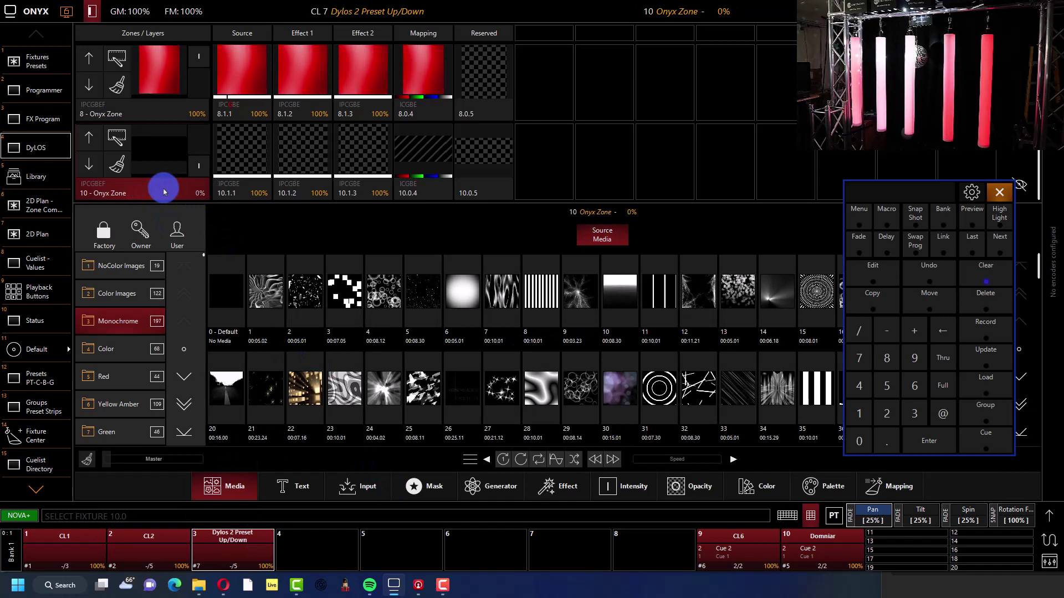
pyautogui.click(255, 557)
pyautogui.click(232, 336)
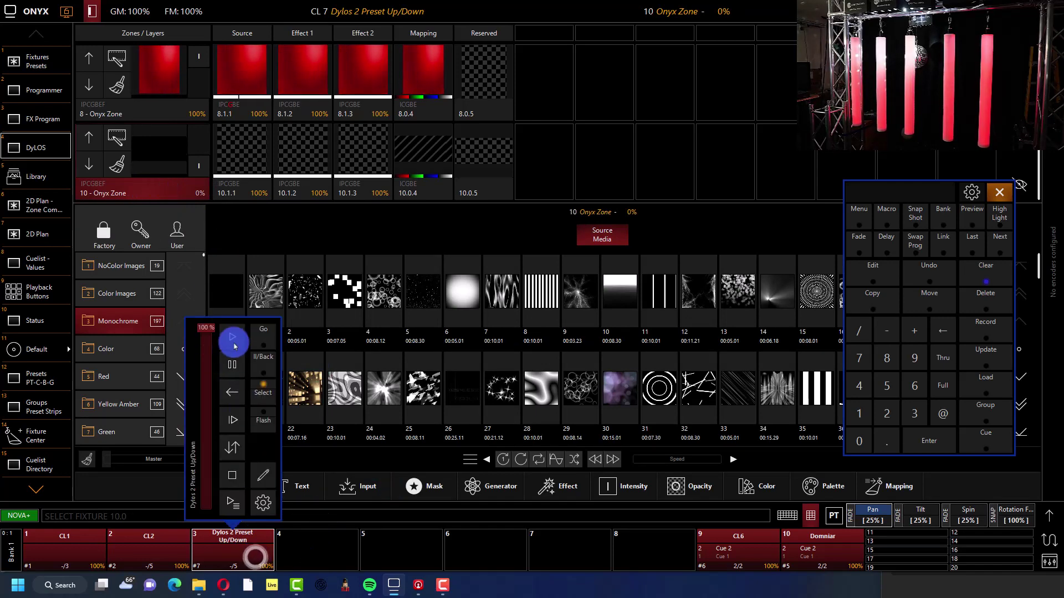
pyautogui.click(574, 165)
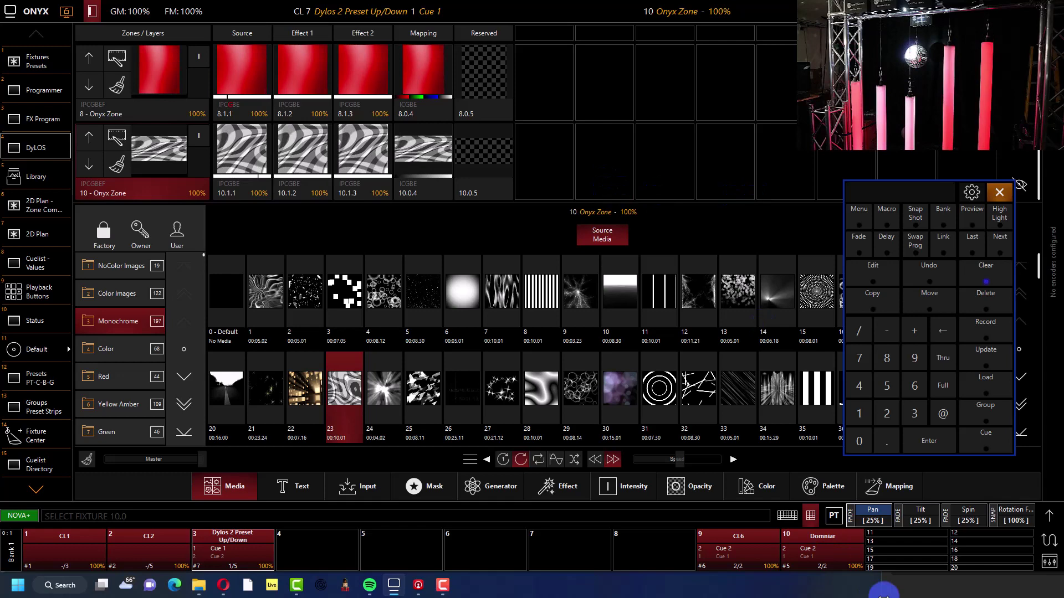
# - Pull the Domniar playback 10 fader down to 1%
pyautogui.click(847, 539)
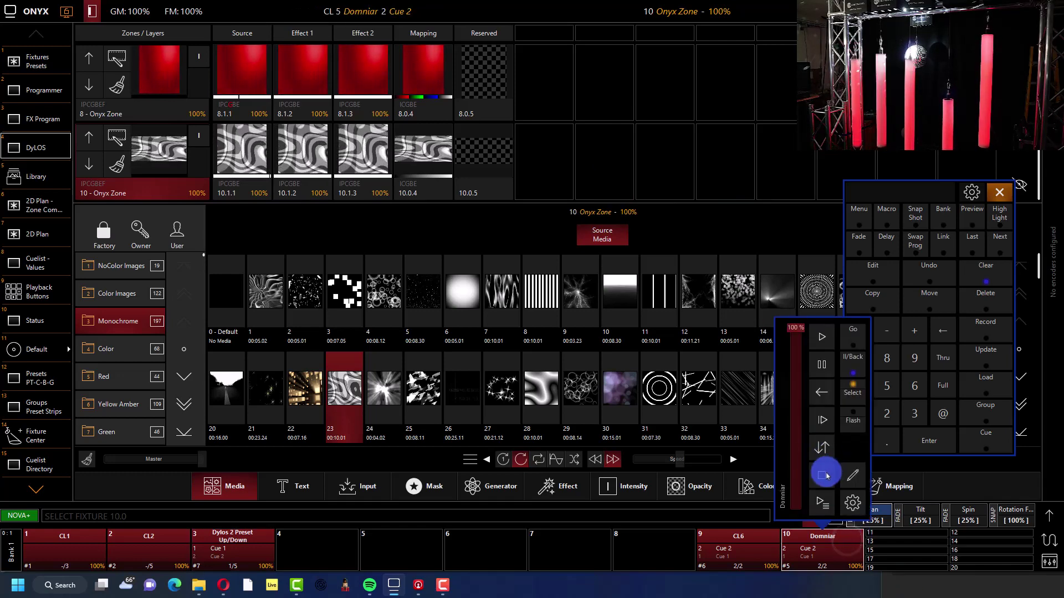
pyautogui.moveTo(791, 328); pyautogui.dragTo(785, 529)
pyautogui.click(666, 549)
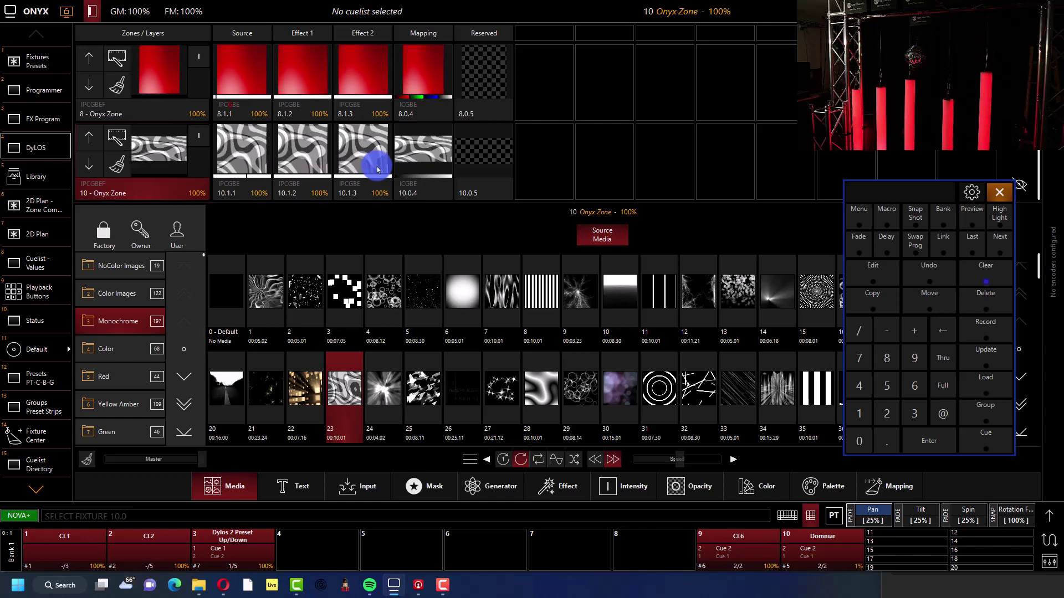
# - Settle zone 10's mapping on White (Preset B), then Go playback 3 Dylos 2 to Cue 2
pyautogui.click(869, 486)
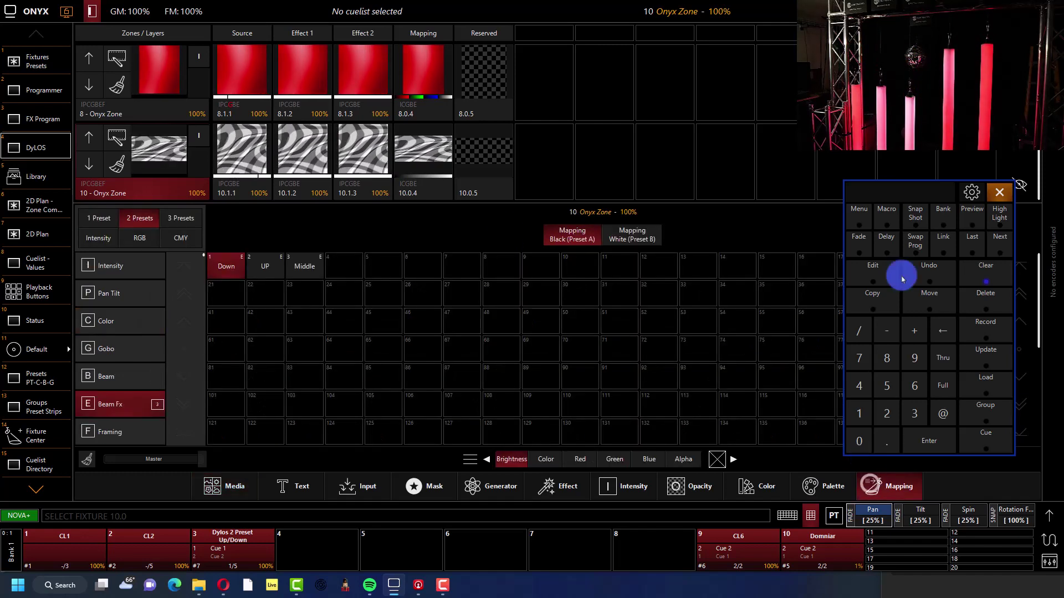
pyautogui.click(881, 188)
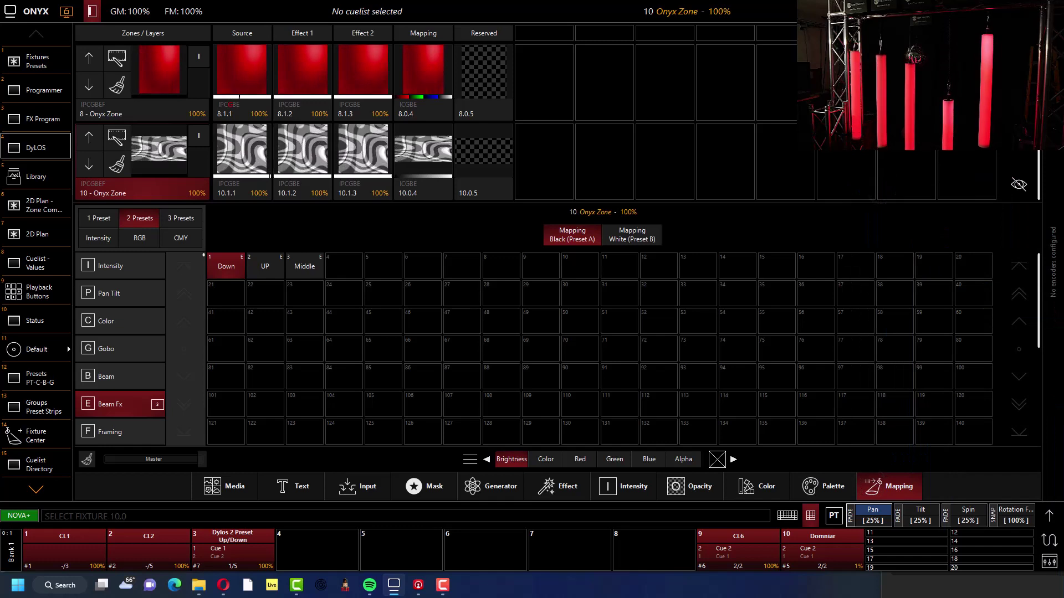
pyautogui.click(1006, 278)
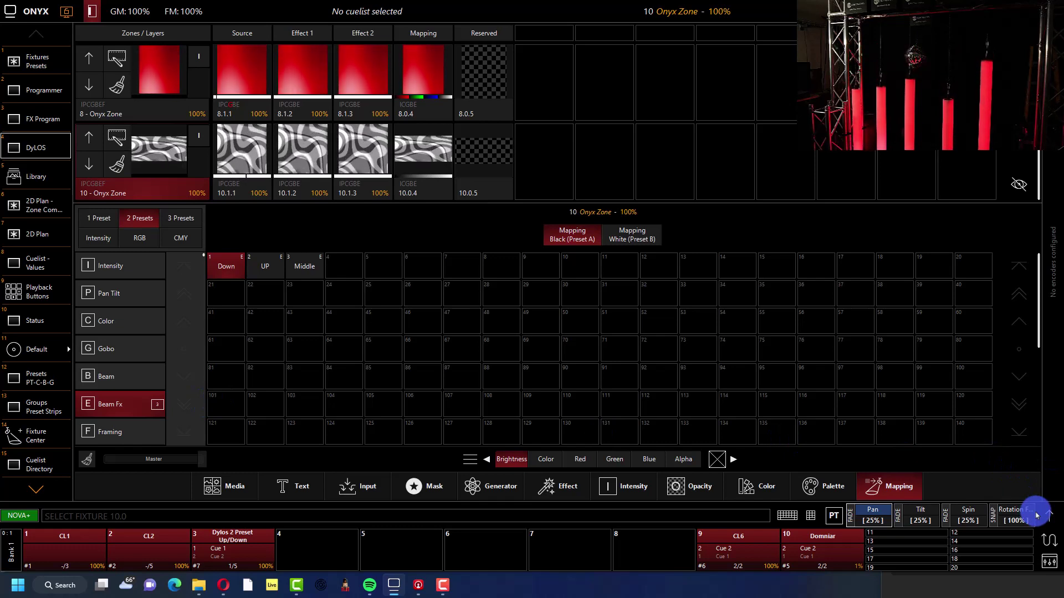
pyautogui.click(241, 267)
pyautogui.click(647, 238)
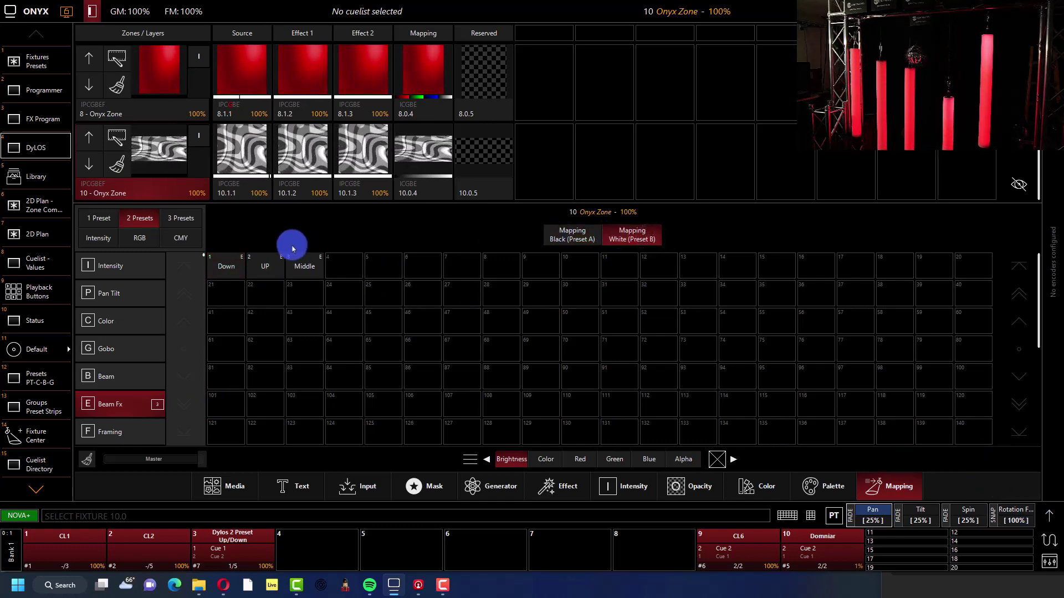
pyautogui.click(260, 259)
pyautogui.click(600, 232)
pyautogui.click(626, 238)
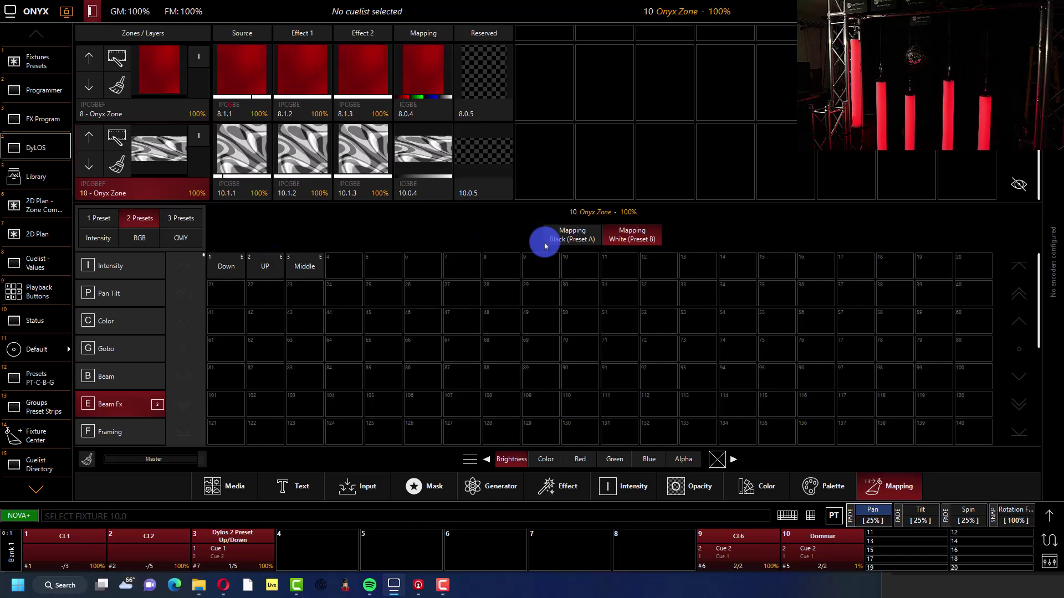
pyautogui.click(242, 546)
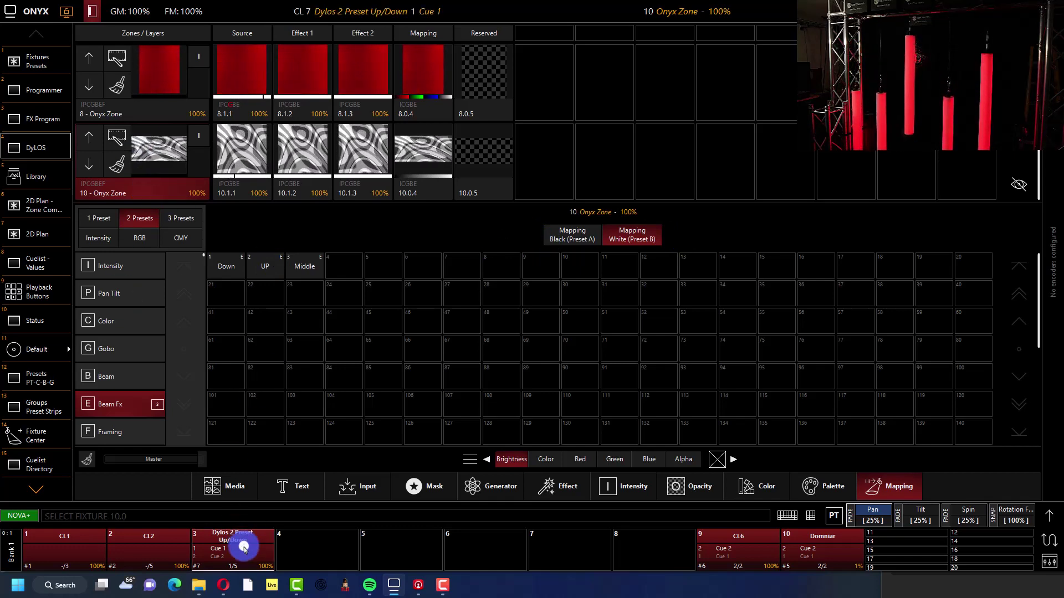
pyautogui.click(231, 342)
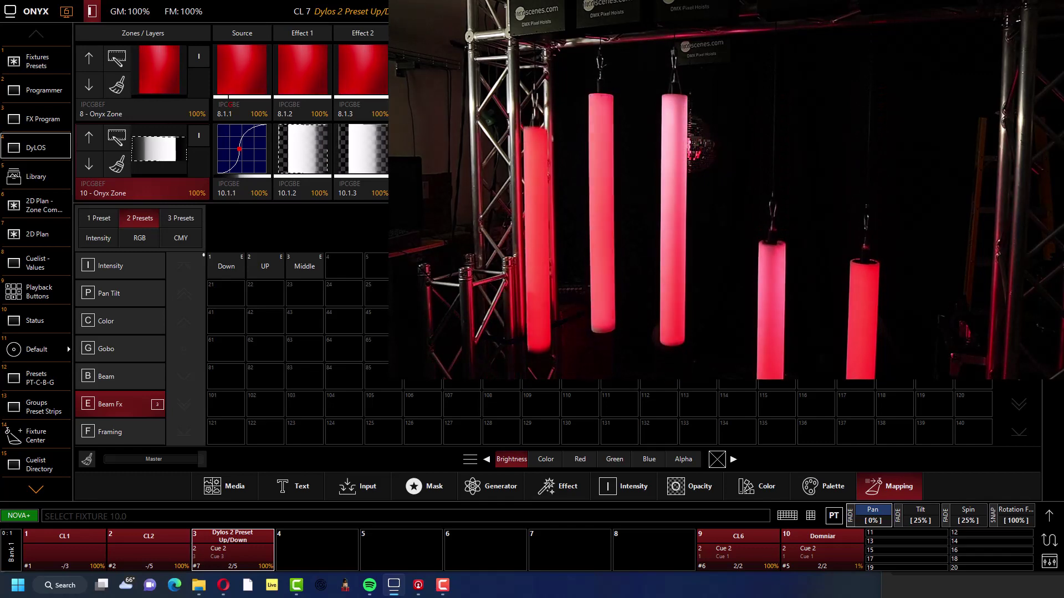
# - Select zone 10 and Go playback 3 to Cue 3 for yellow zigzag media, then reopen Fixtures Presets
pyautogui.click(183, 152)
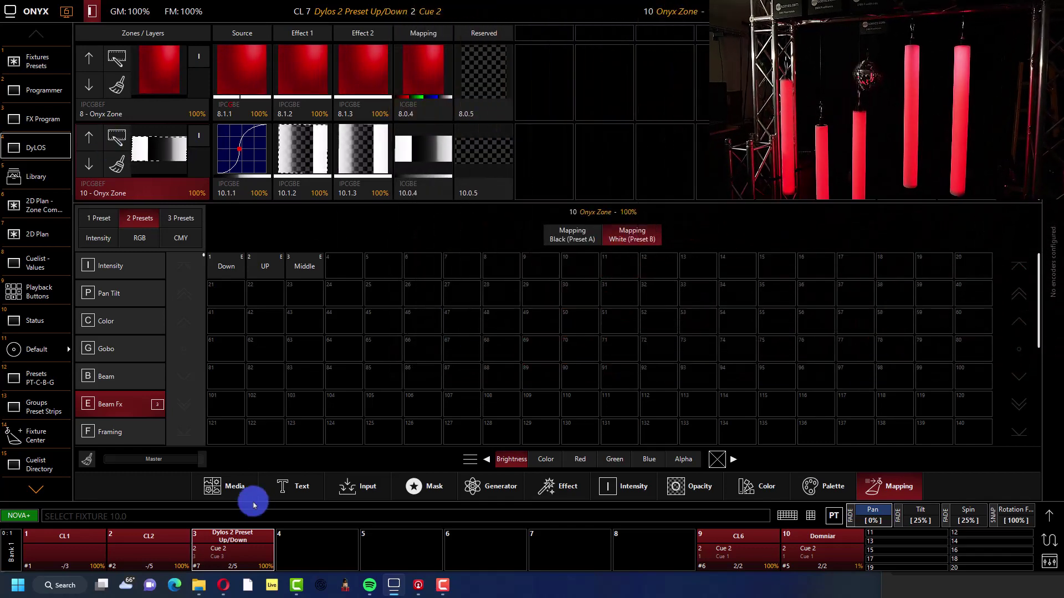
pyautogui.click(222, 547)
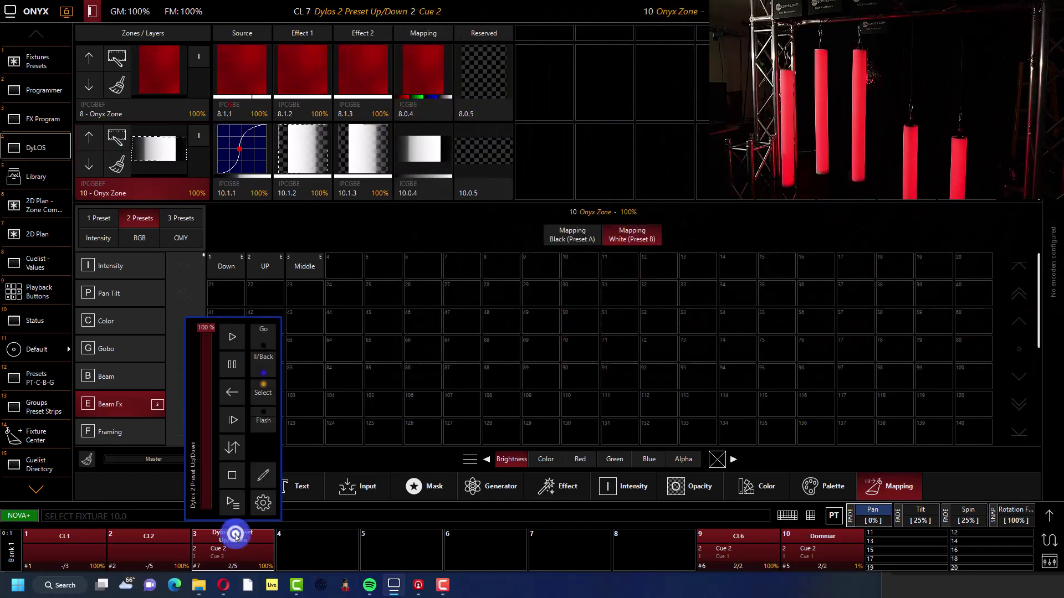
pyautogui.click(232, 341)
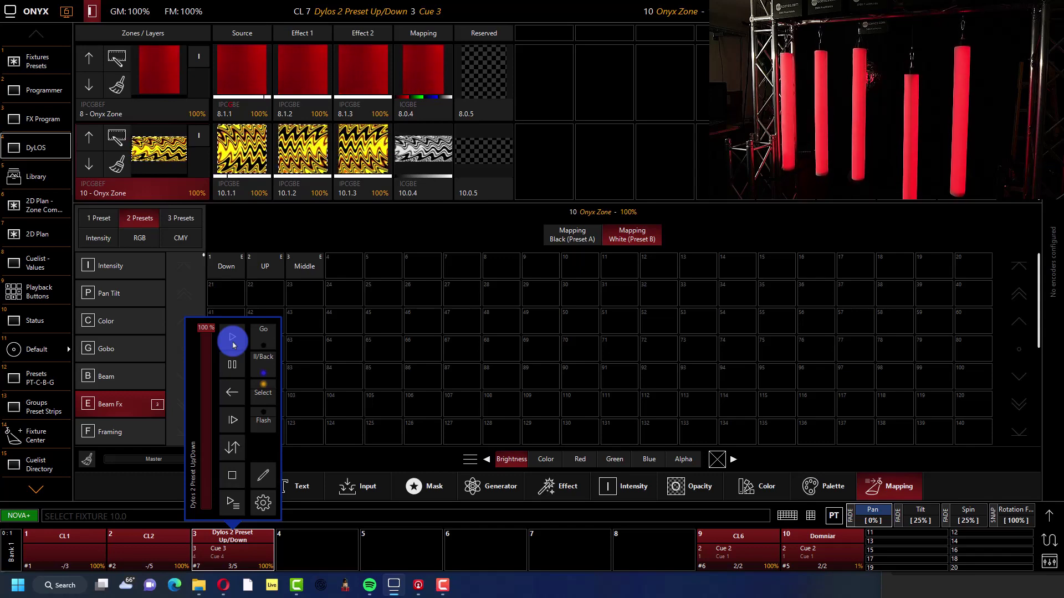
pyautogui.click(21, 59)
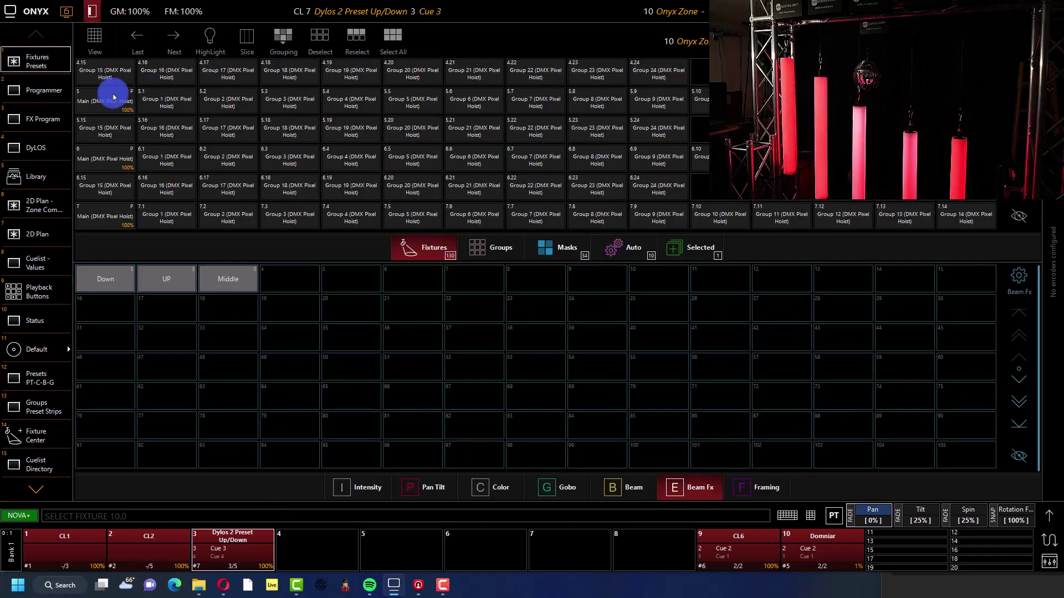
# - Select Main fixtures 3 thru 7, set Beam Fx Spd (Fast-Slow) to 84%, and return to DyLOS
pyautogui.click(113, 97)
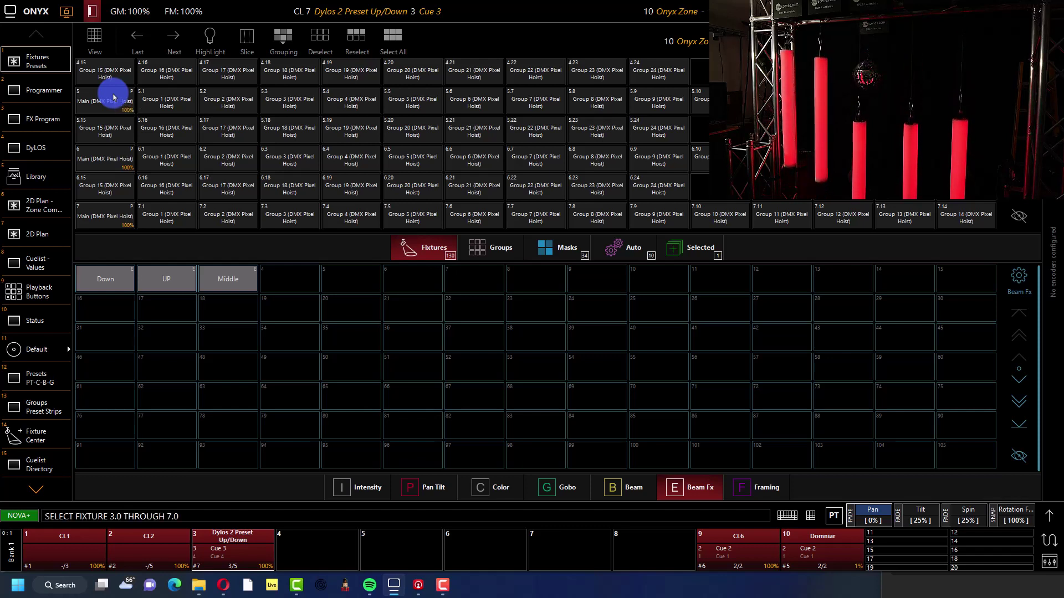
pyautogui.click(1042, 518)
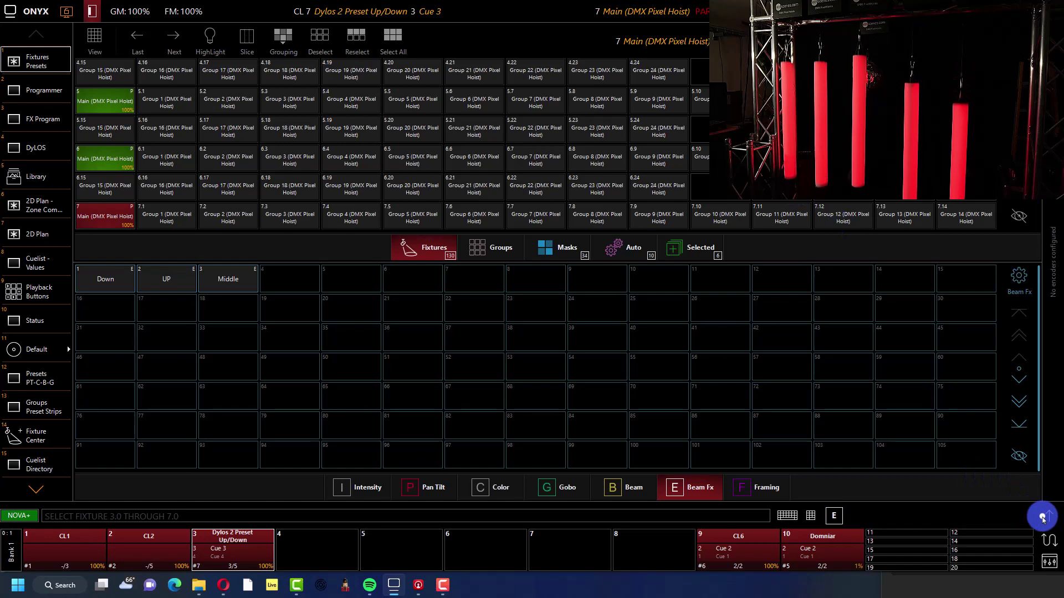
pyautogui.click(959, 368)
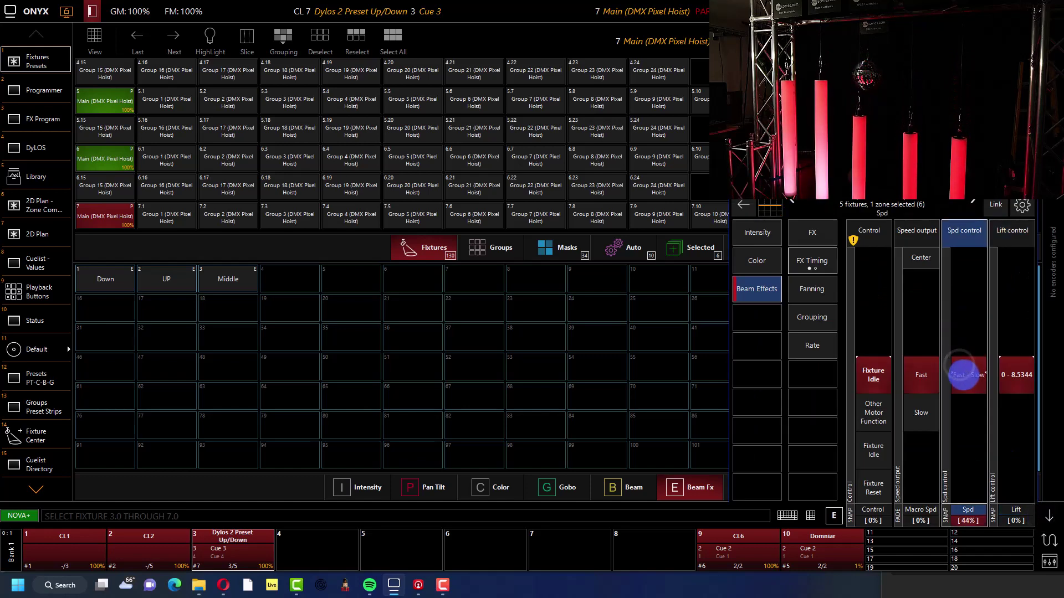
pyautogui.click(969, 385)
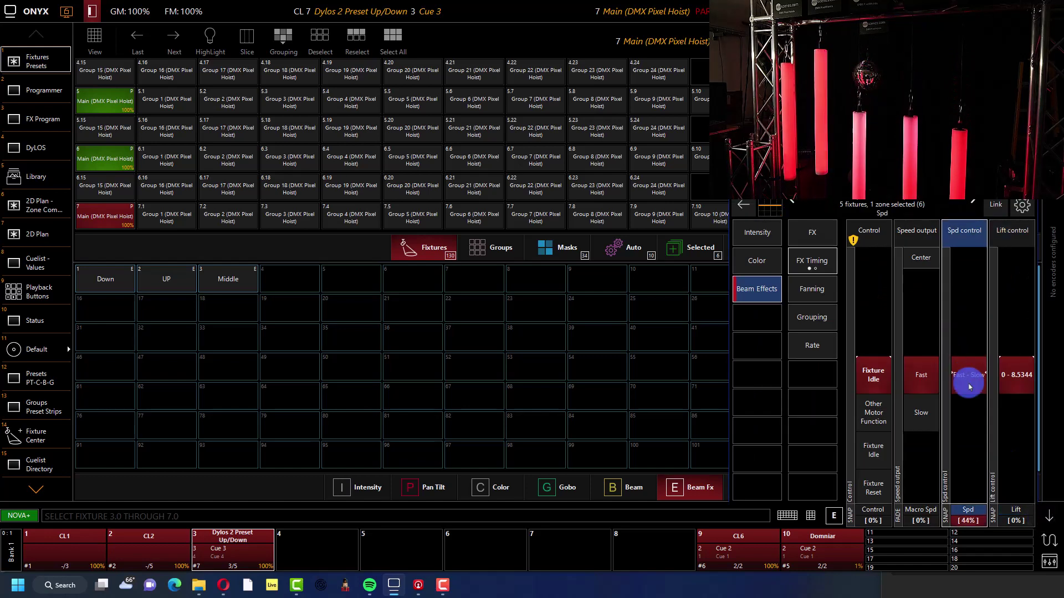
pyautogui.moveTo(970, 387); pyautogui.dragTo(964, 370)
pyautogui.click(970, 386)
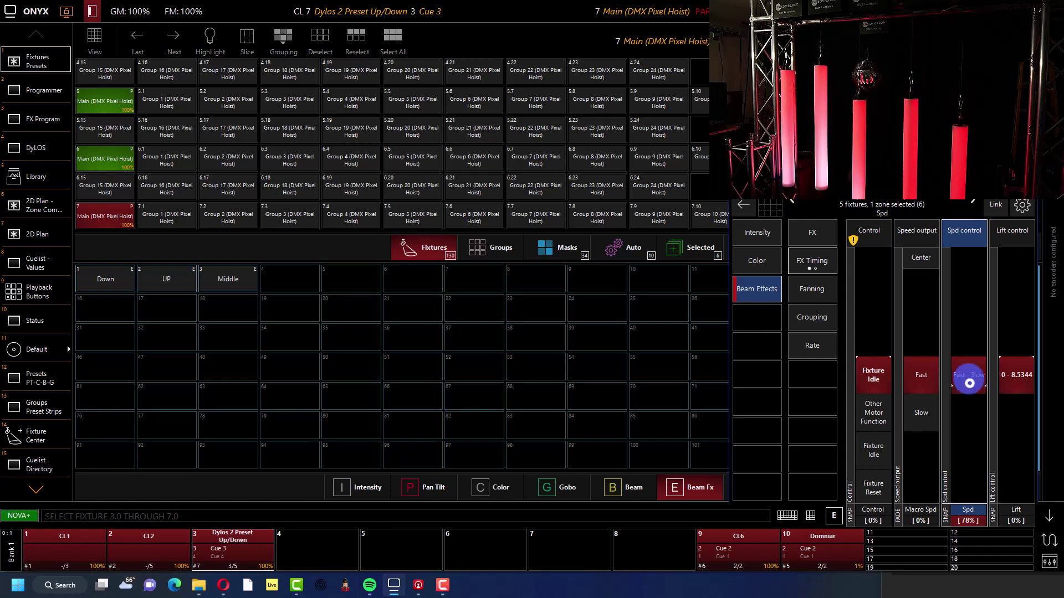
pyautogui.moveTo(969, 383); pyautogui.dragTo(964, 370)
pyautogui.click(971, 387)
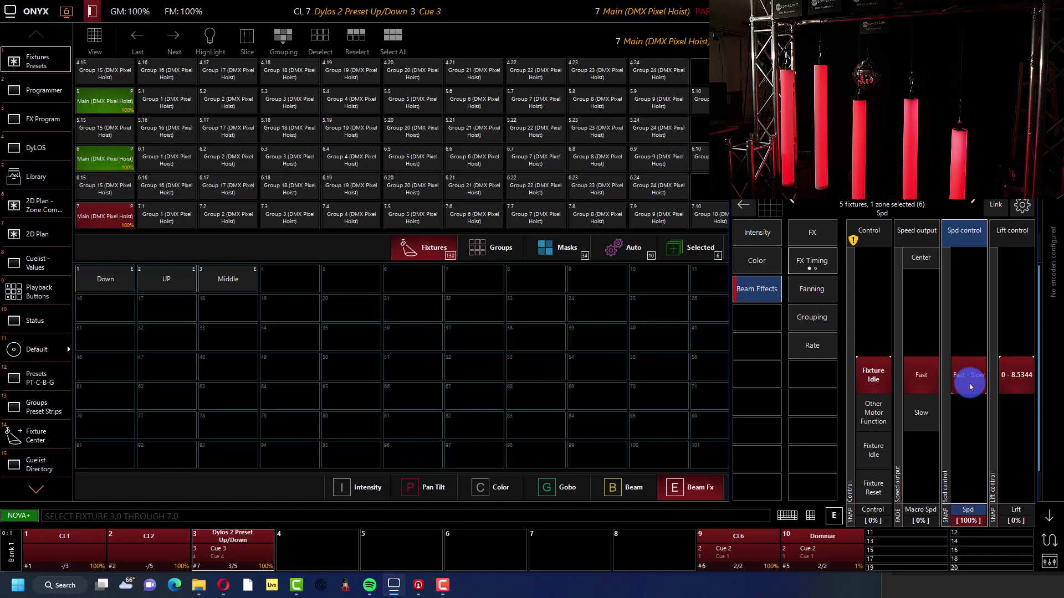
pyautogui.moveTo(969, 381); pyautogui.dragTo(967, 376)
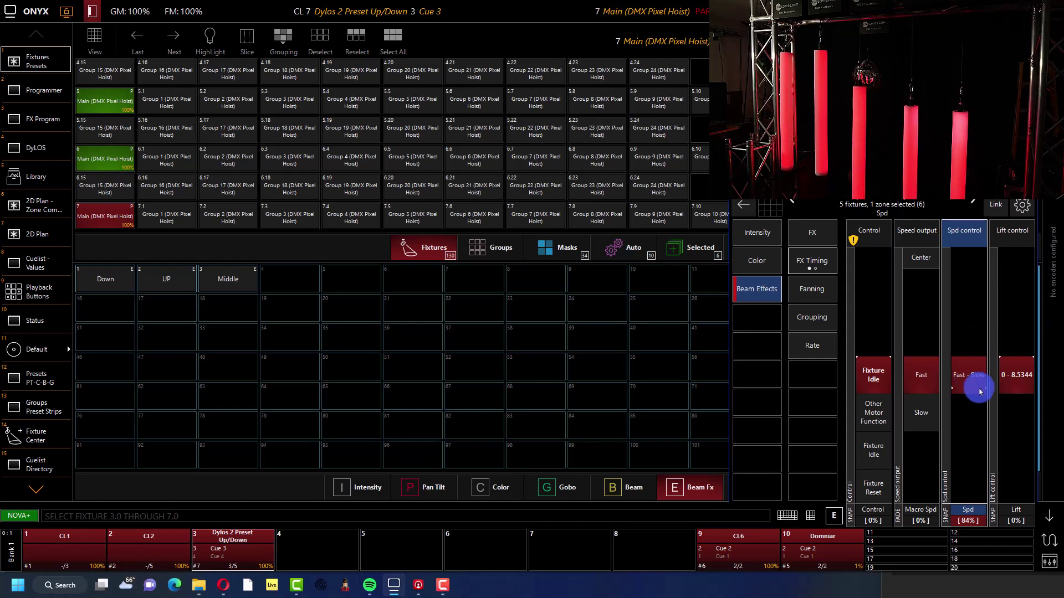
pyautogui.click(54, 236)
pyautogui.click(50, 147)
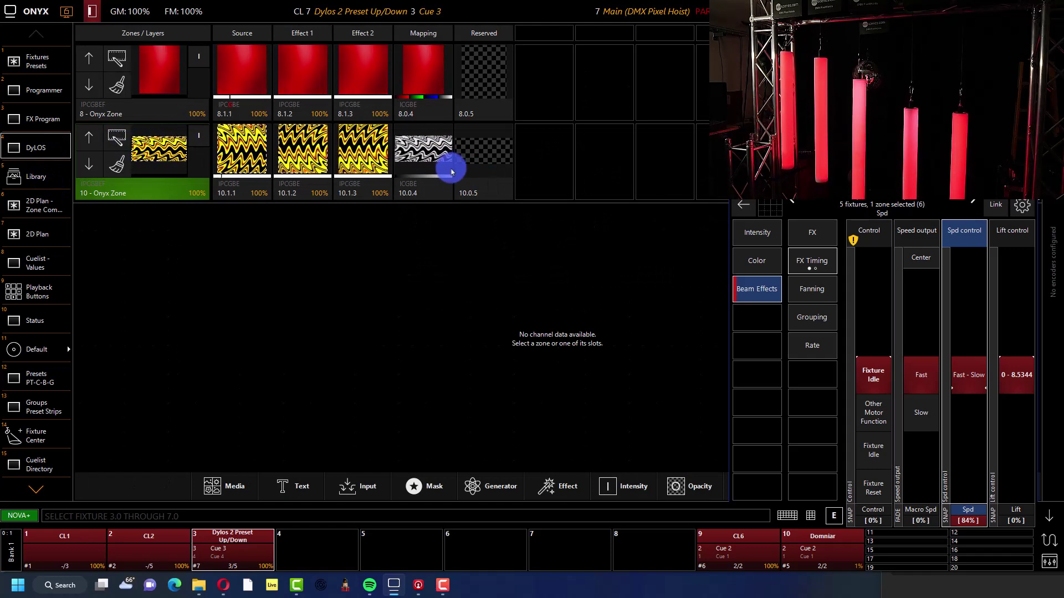
# - Advance the Dylos 2 Preset Up/Down playback to Cue 4, giving zone 10 concentric squares
pyautogui.click(243, 545)
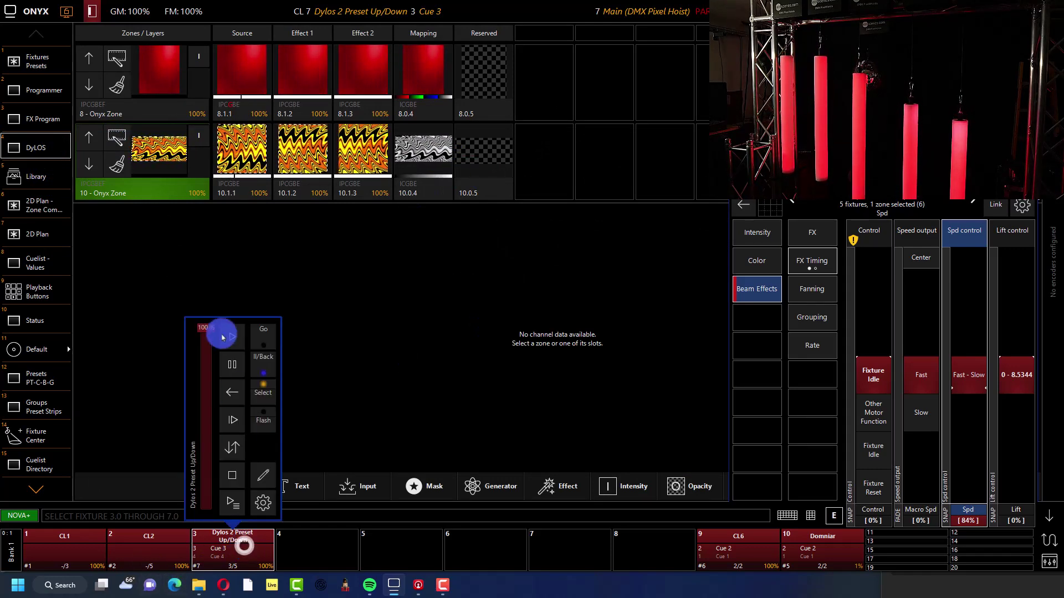
pyautogui.click(230, 339)
pyautogui.click(281, 333)
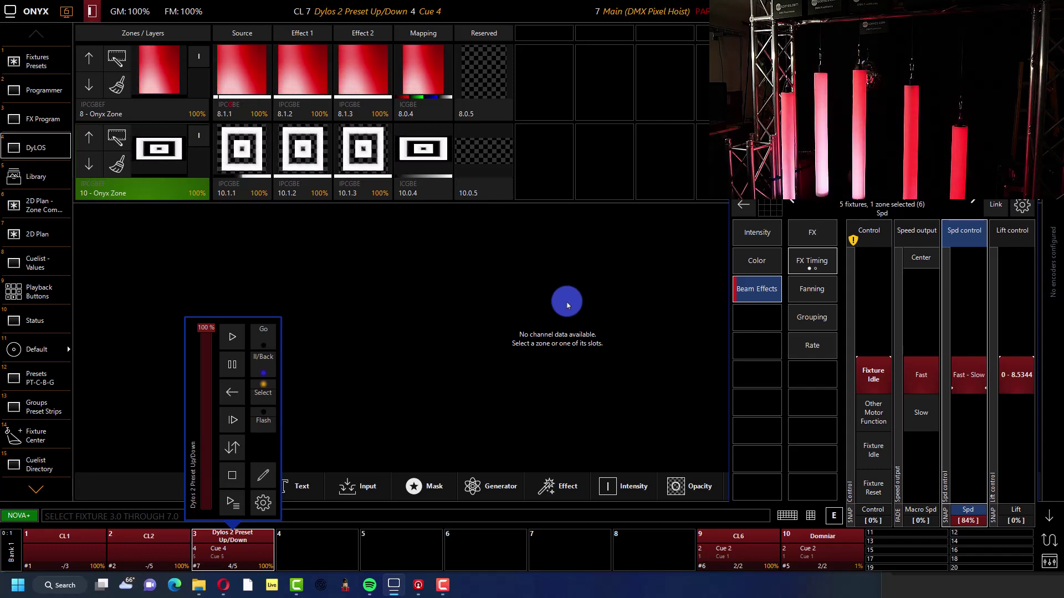
pyautogui.click(140, 200)
# - Bring up the on-screen command keypad, dismissing the zone 10 load options
pyautogui.click(142, 196)
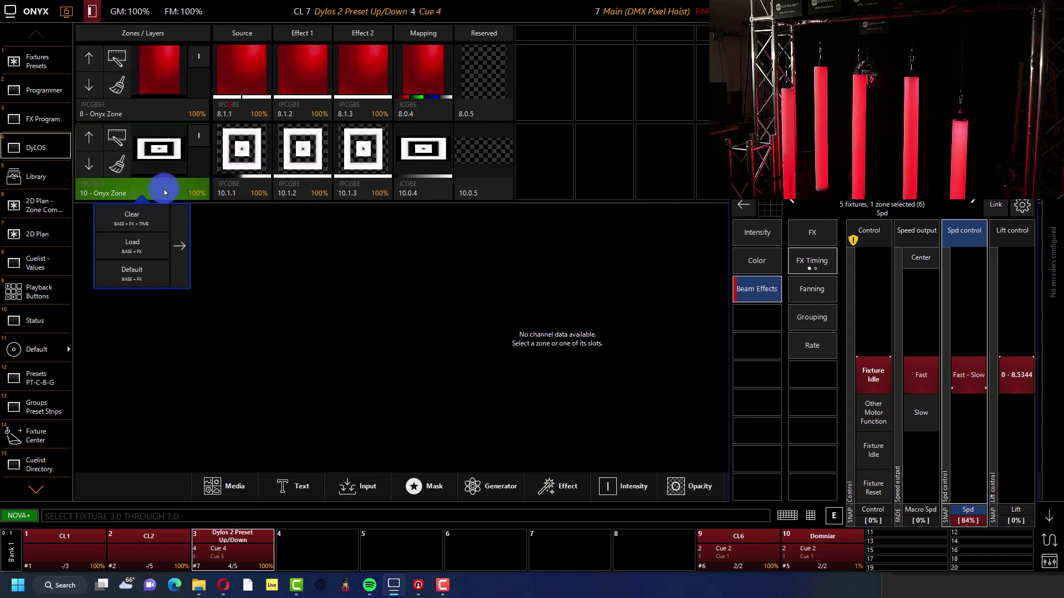
pyautogui.click(316, 296)
pyautogui.click(811, 515)
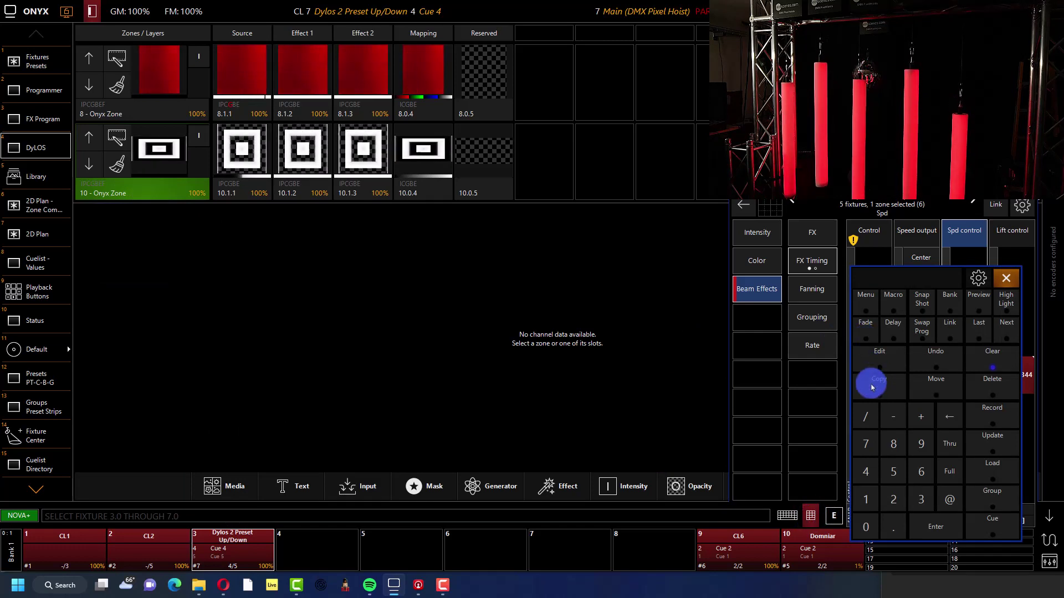
pyautogui.click(144, 137)
pyautogui.click(761, 260)
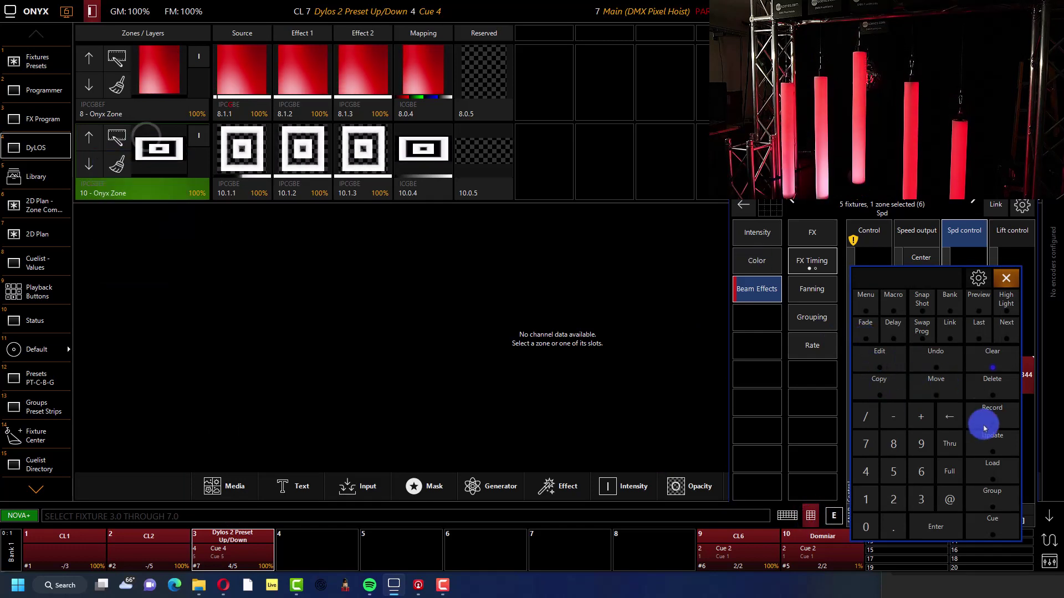
# - Run LOAD 10 @ 8 from the keypad, then undo it
pyautogui.click(986, 466)
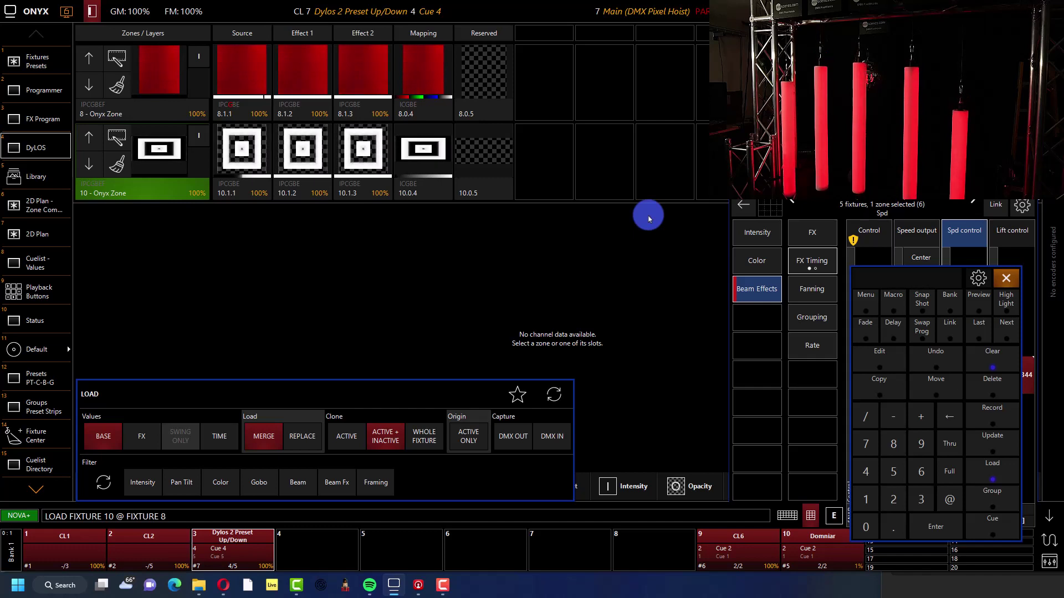
pyautogui.press('Return')
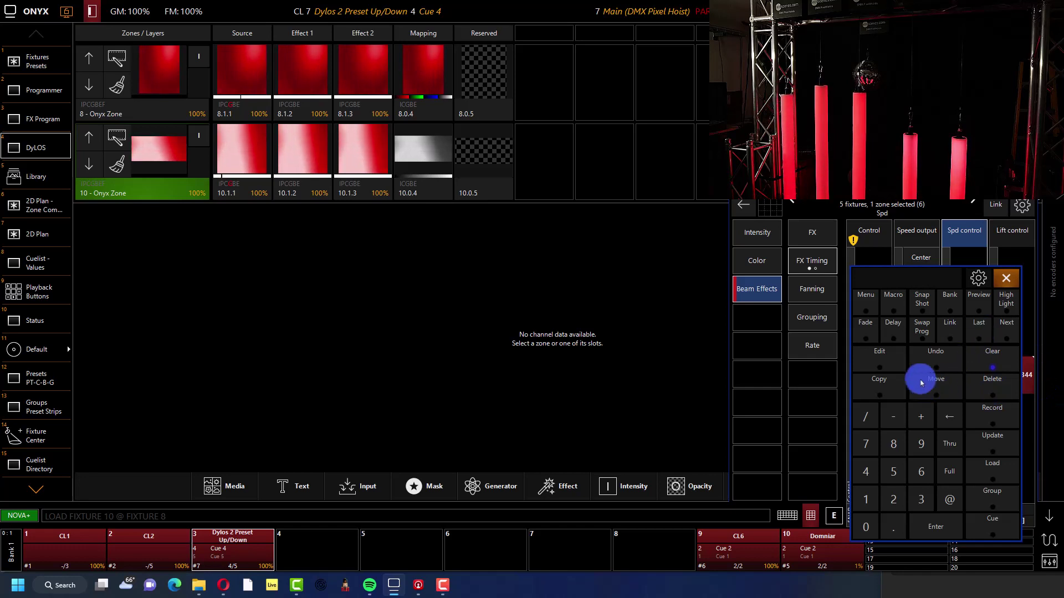
pyautogui.click(935, 357)
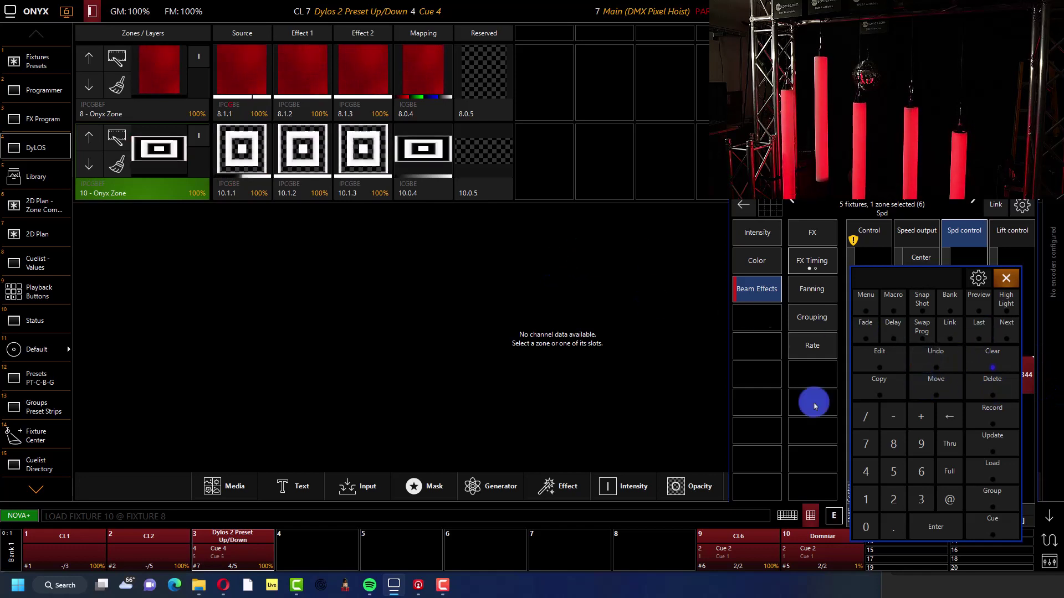
# - Run LOAD 8 @ 10, then press Clear twice to empty the programmer
pyautogui.click(977, 471)
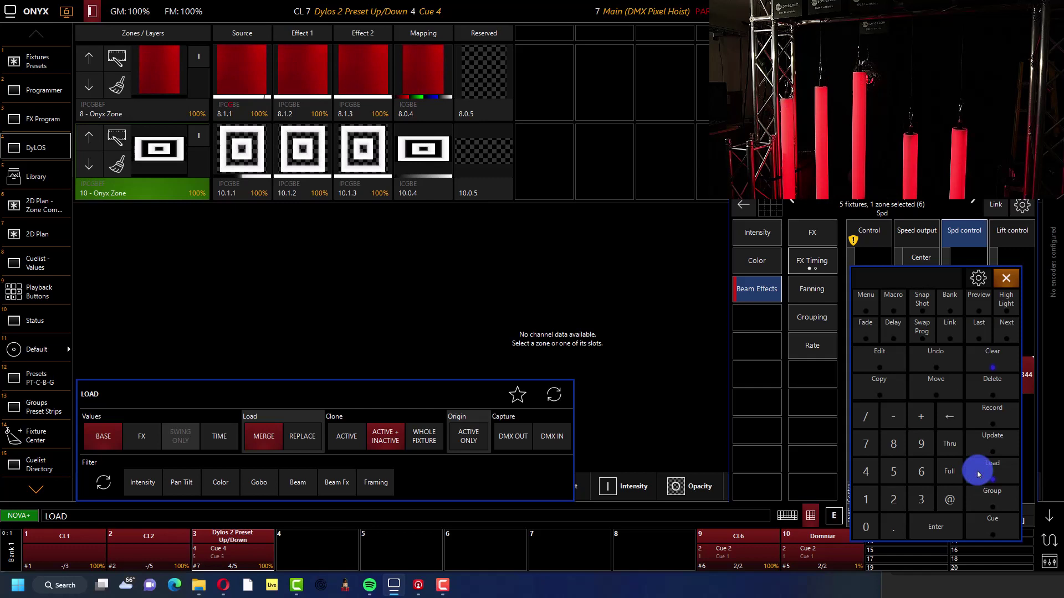
pyautogui.write('10')
pyautogui.press('Return')
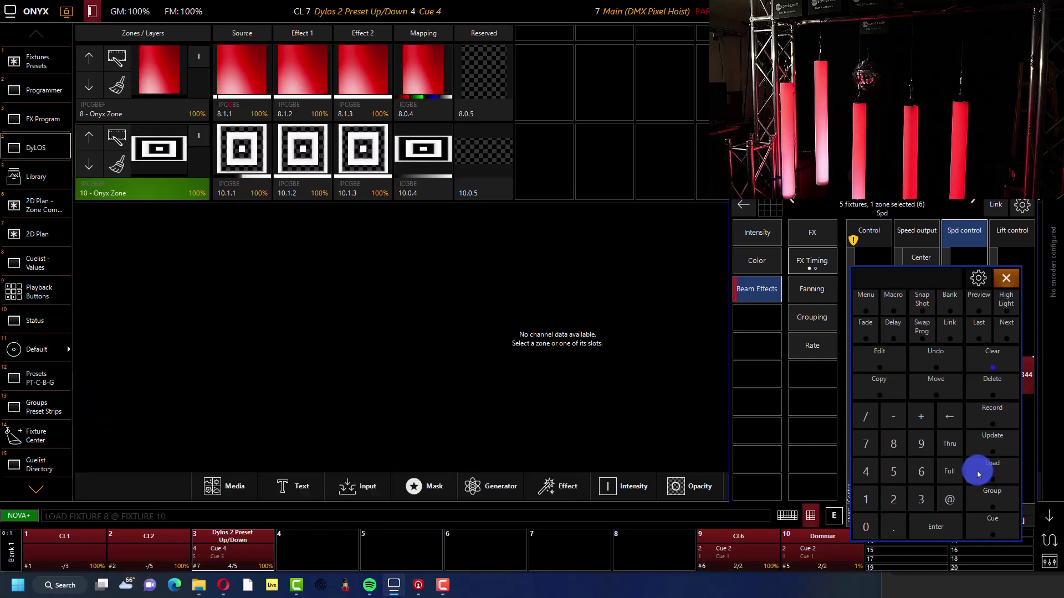
pyautogui.click(945, 394)
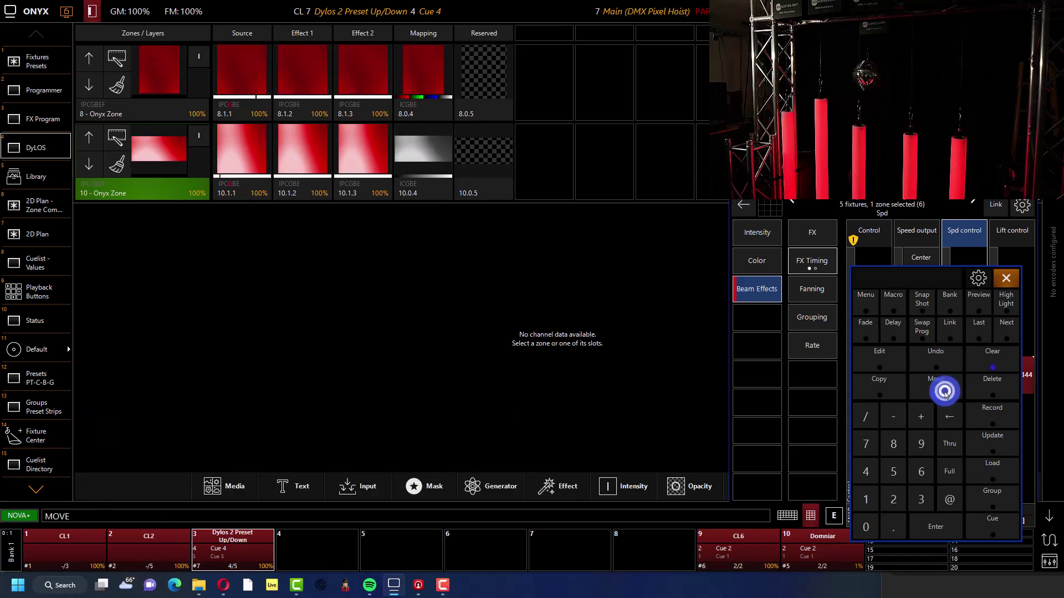
pyautogui.click(985, 366)
pyautogui.click(985, 367)
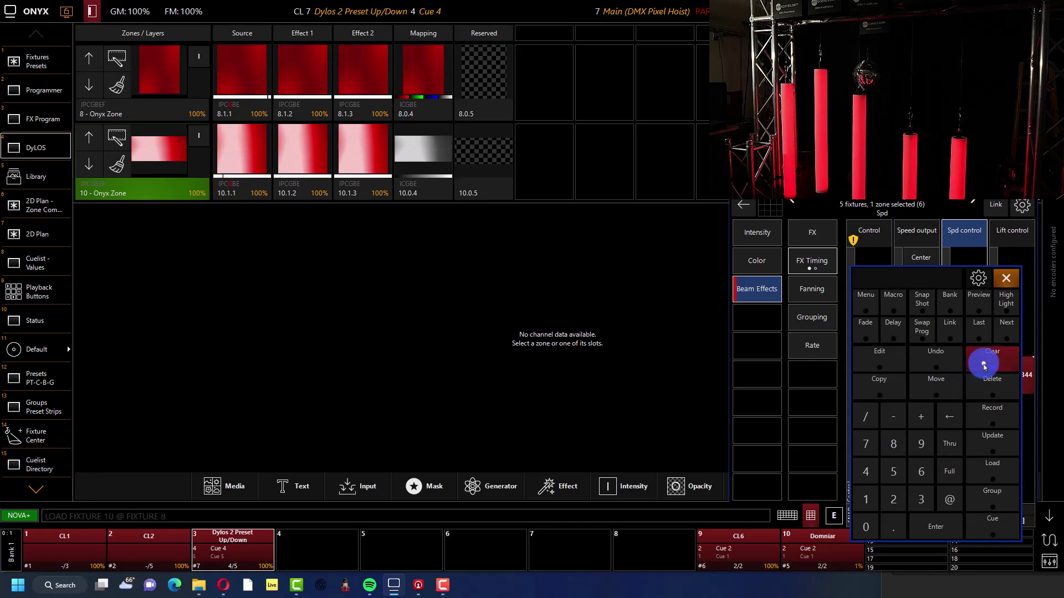
# - Load zone 10's current values into the programmer and reselect zone 10
pyautogui.click(155, 190)
pyautogui.click(154, 190)
pyautogui.click(150, 244)
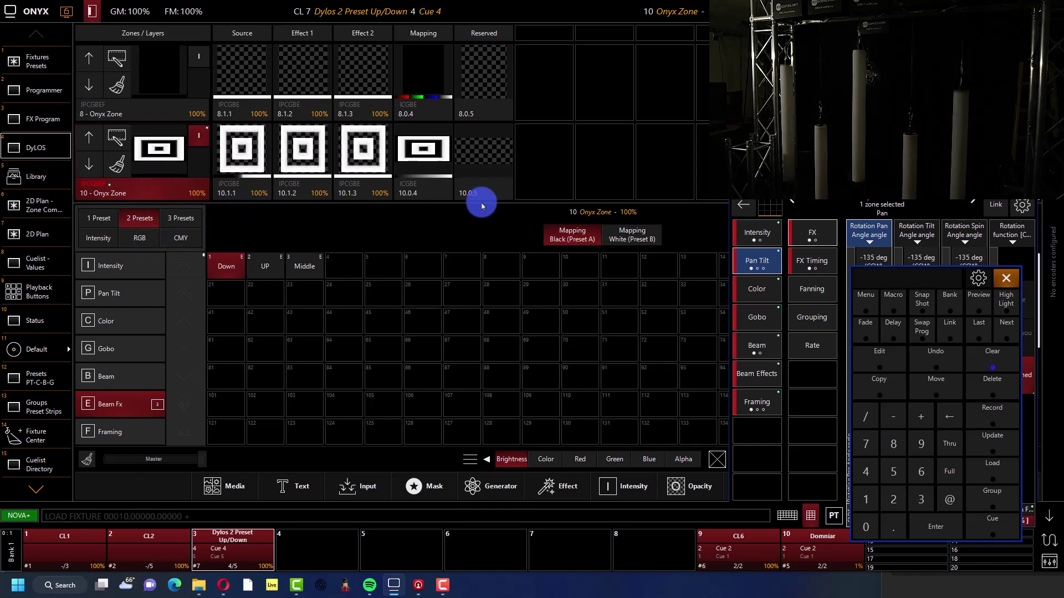
pyautogui.click(148, 189)
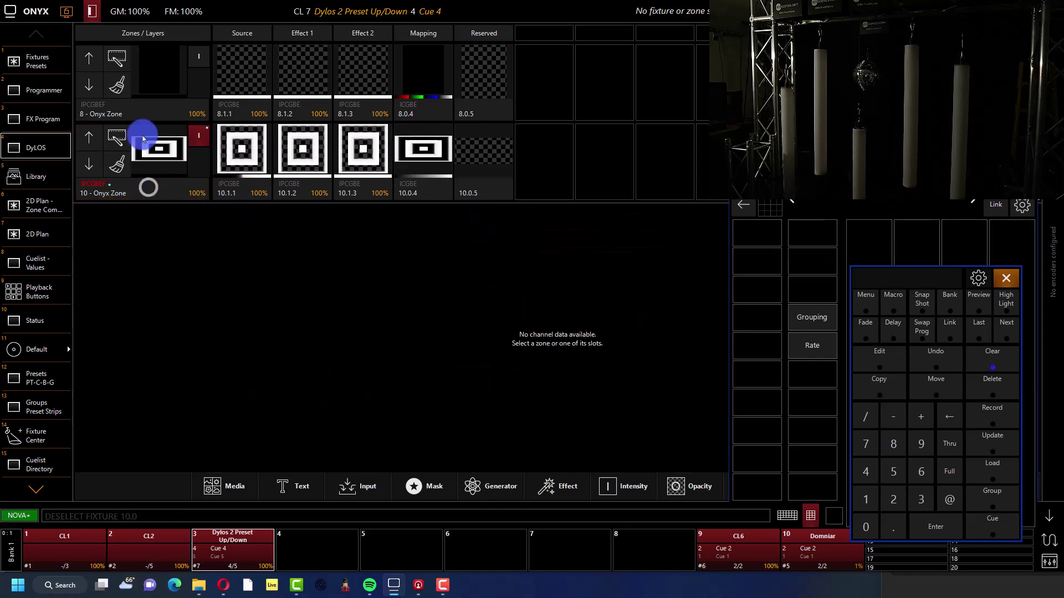
pyautogui.click(161, 189)
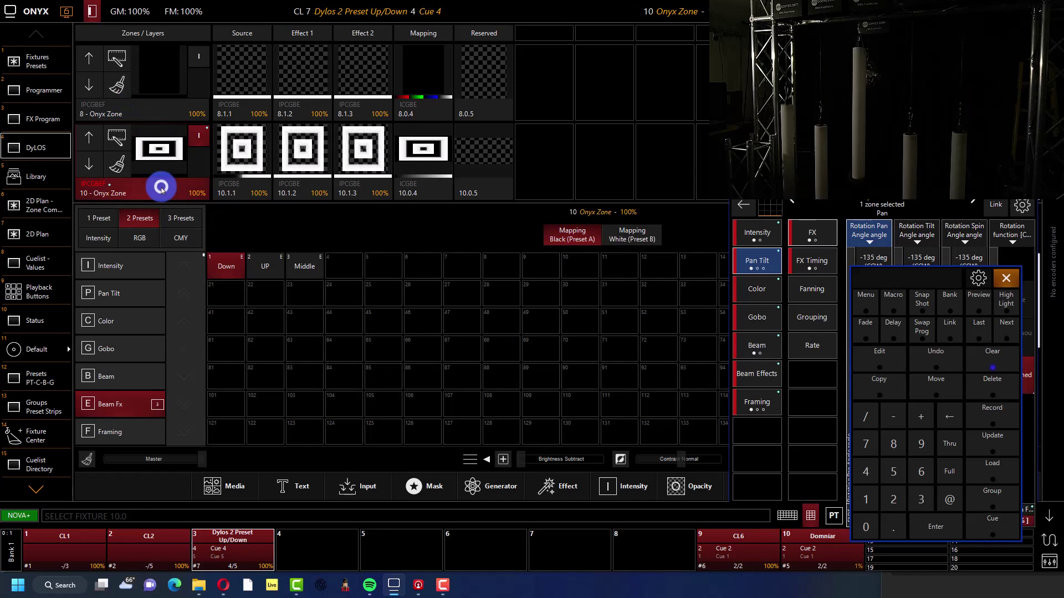
# - Load zone 10's values onto zone 8 and open zone 8's source generator library
pyautogui.click(987, 463)
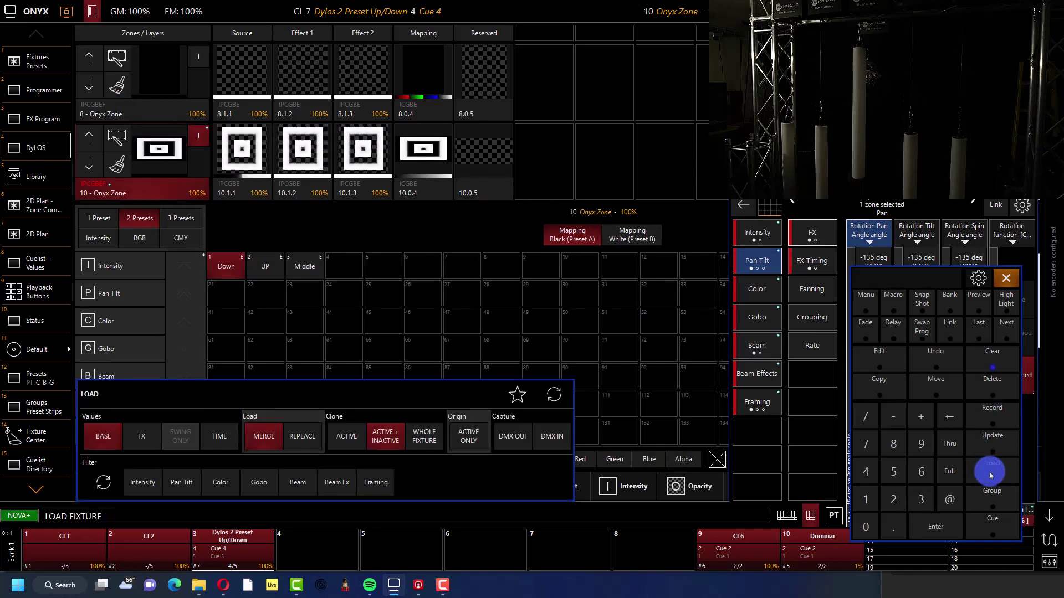
pyautogui.click(990, 475)
pyautogui.click(208, 390)
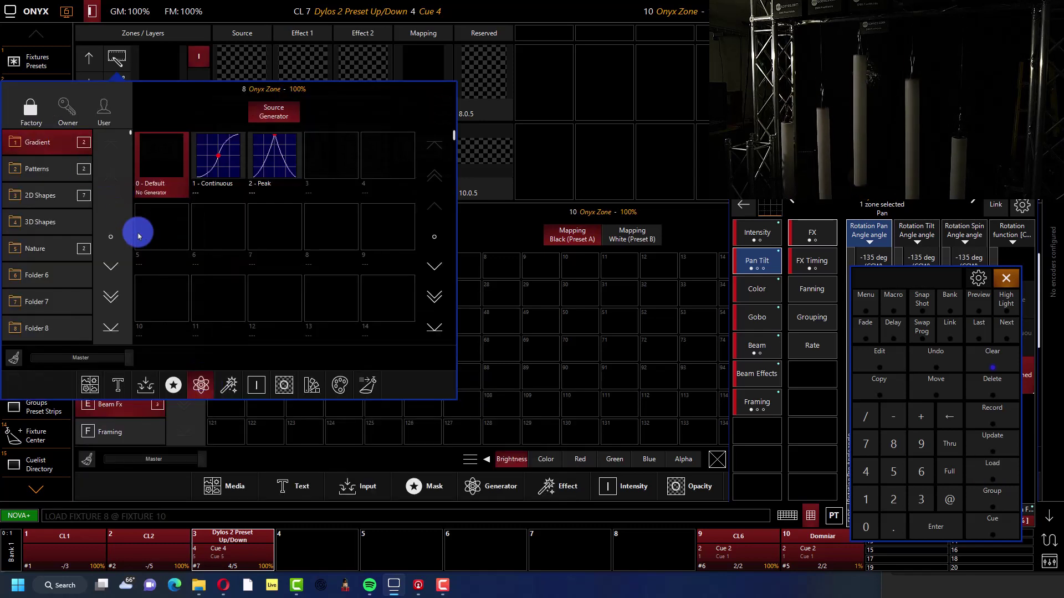
# - Load layer 10.1.1 onto zone 8's layer 8.1.1 using the keypad Load key
pyautogui.click(42, 175)
pyautogui.click(39, 196)
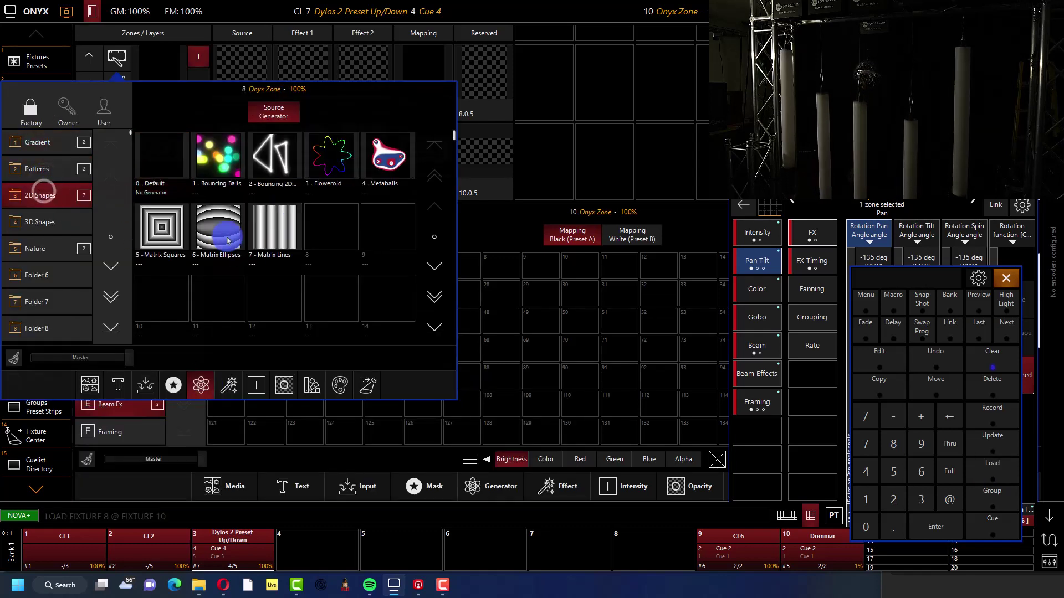
pyautogui.click(514, 230)
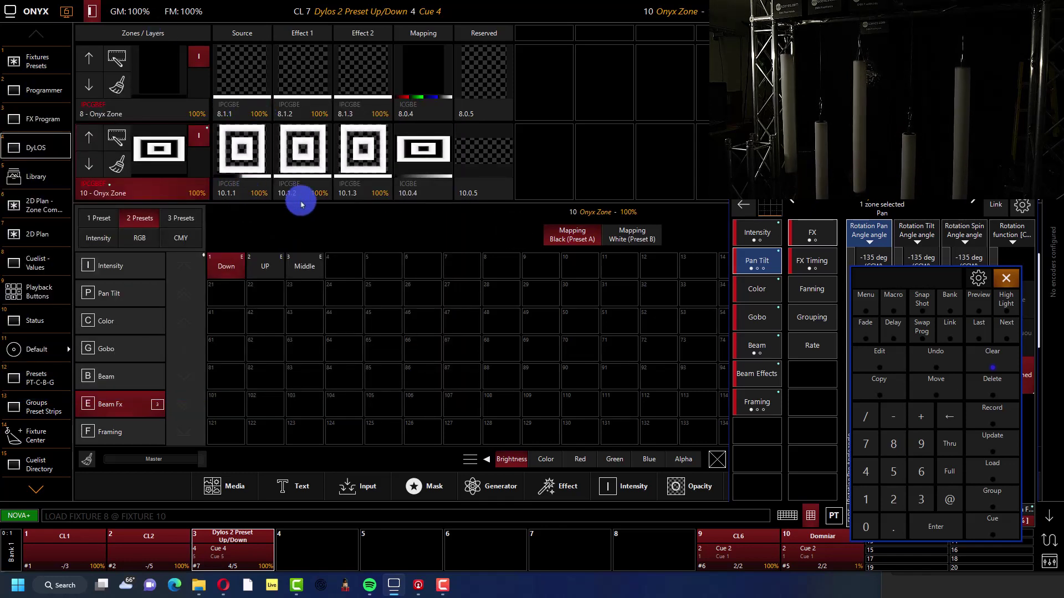
pyautogui.click(989, 469)
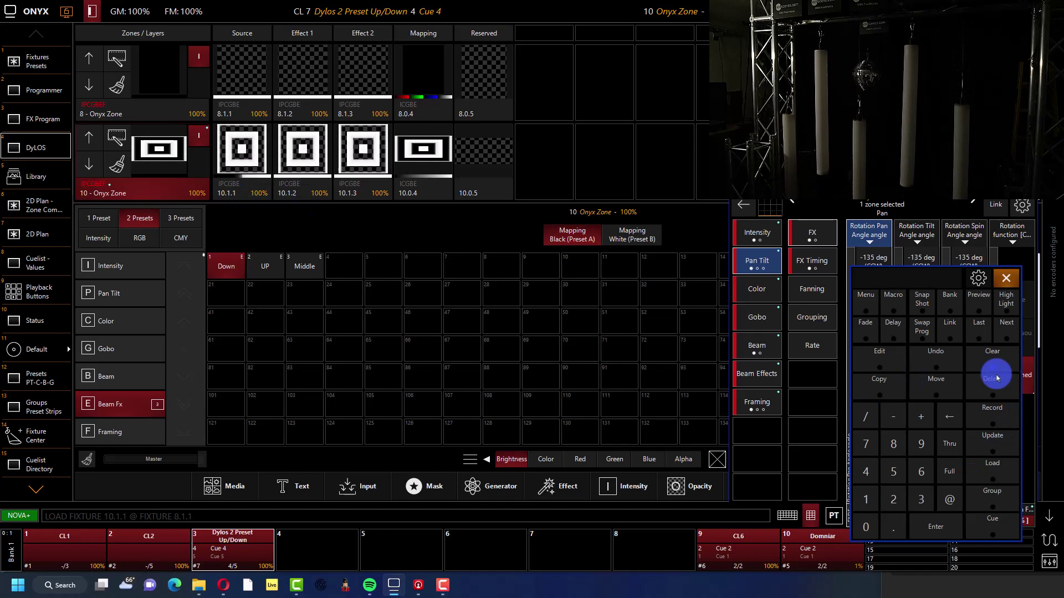
pyautogui.click(1005, 469)
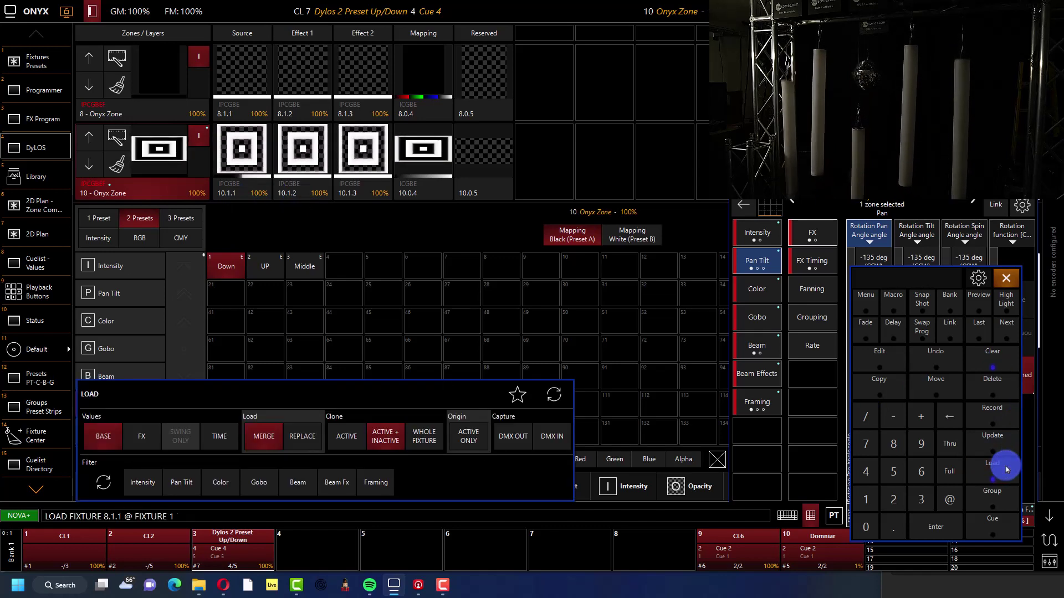
pyautogui.click(1005, 468)
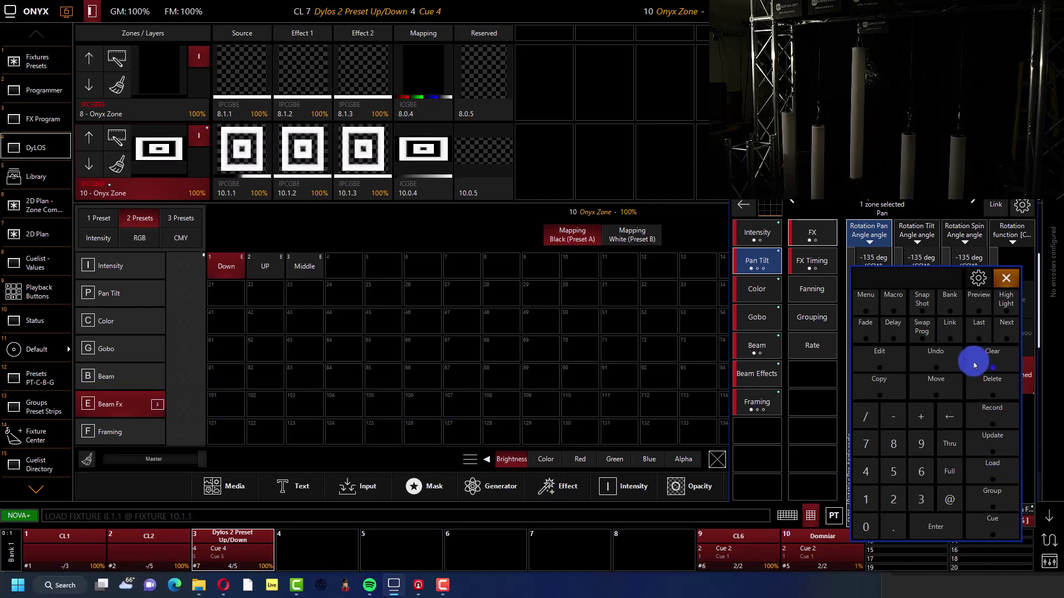
# - Apply the 2D Shapes Matrix Squares generator to zone 8's layer
pyautogui.click(117, 57)
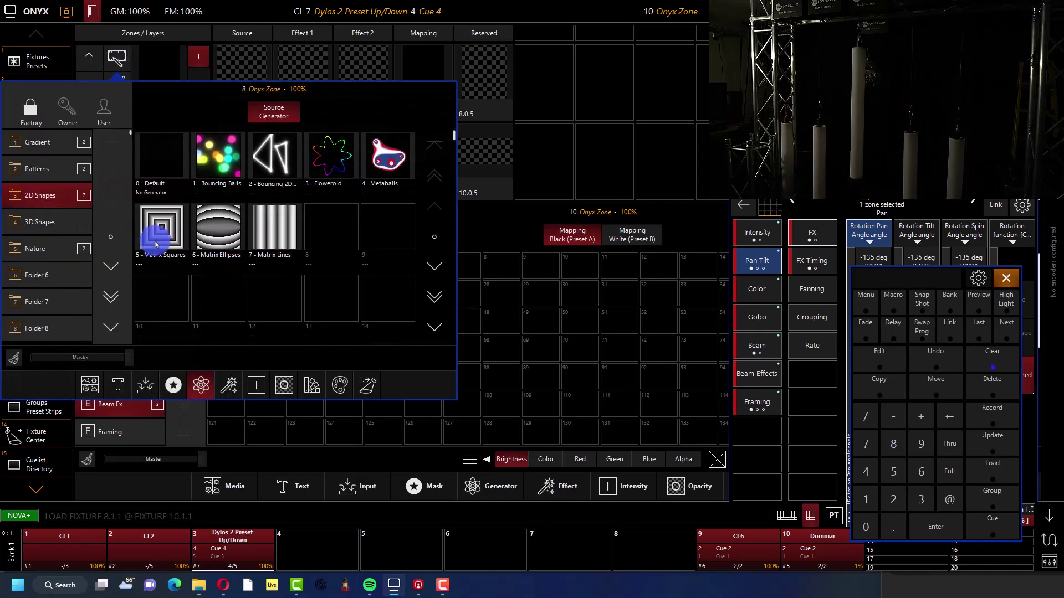
pyautogui.click(141, 215)
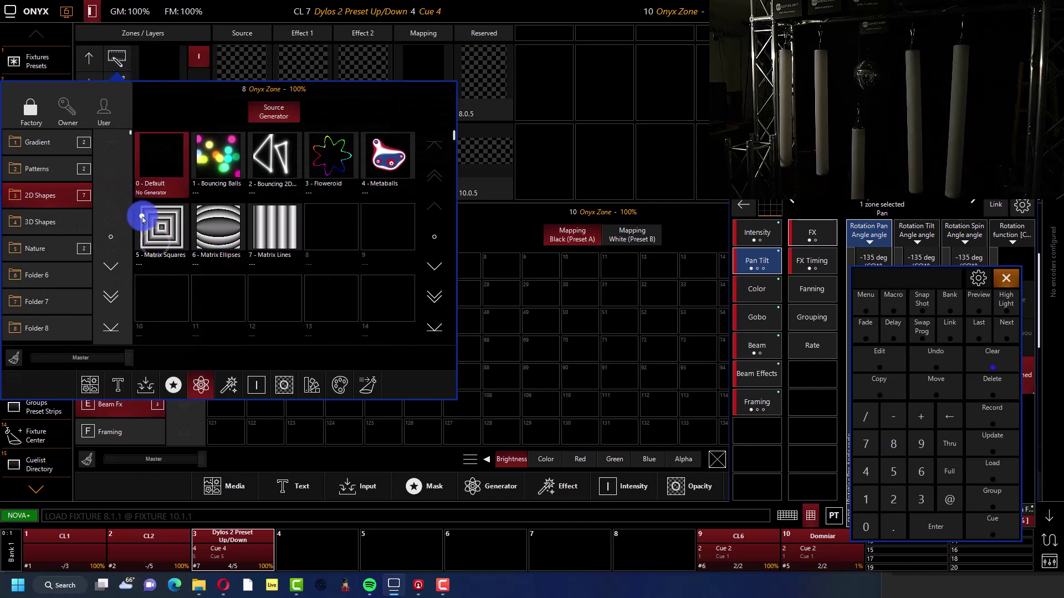
pyautogui.click(553, 236)
pyautogui.click(487, 248)
pyautogui.click(398, 438)
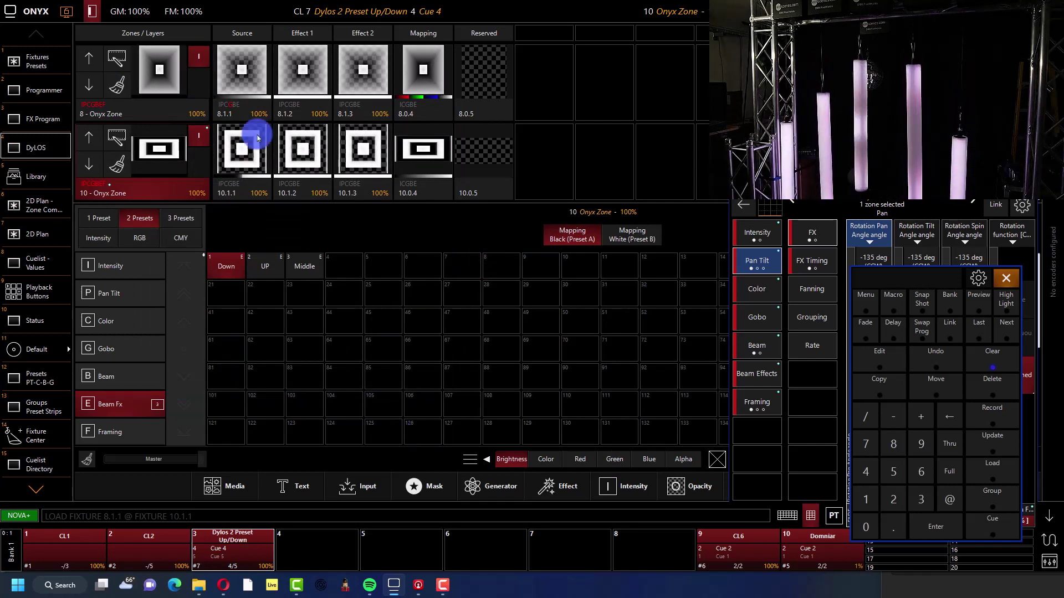
# - Select layer 8.1.1 and open its generator speed and curve settings
pyautogui.click(238, 111)
pyautogui.click(230, 109)
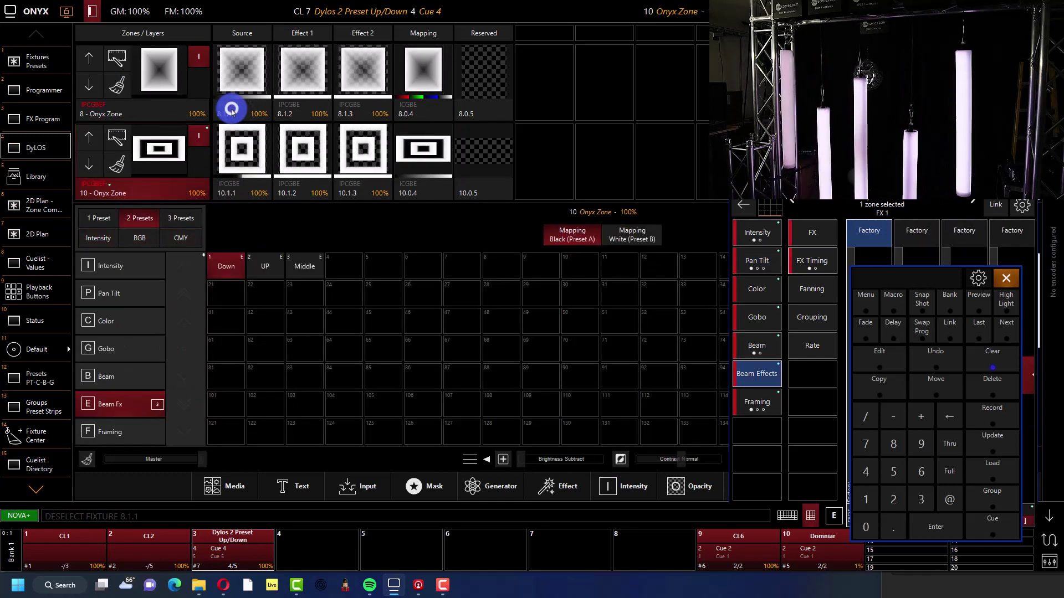
pyautogui.click(230, 108)
pyautogui.click(177, 183)
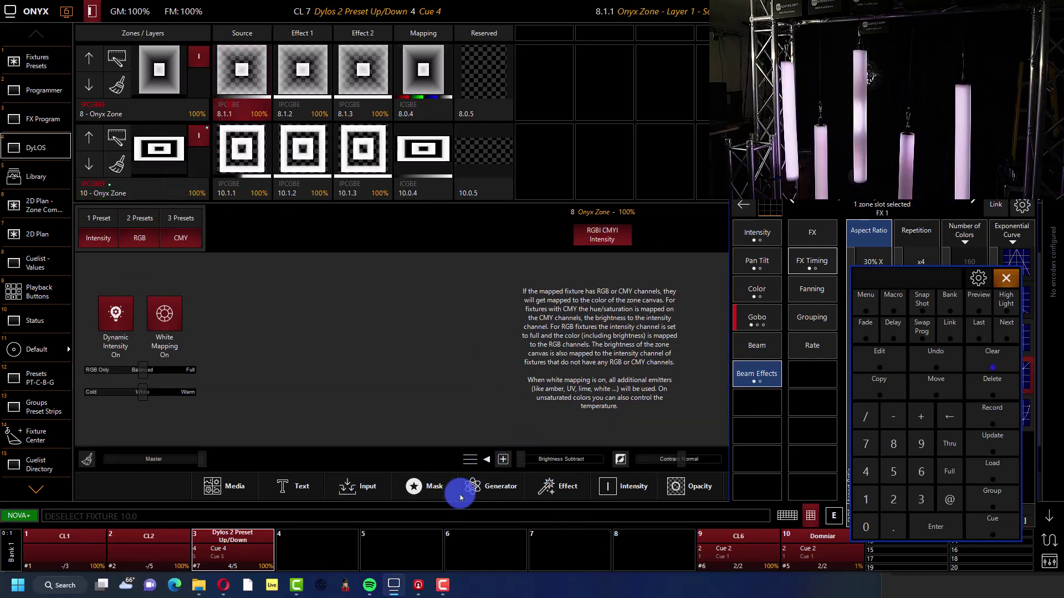
pyautogui.click(493, 487)
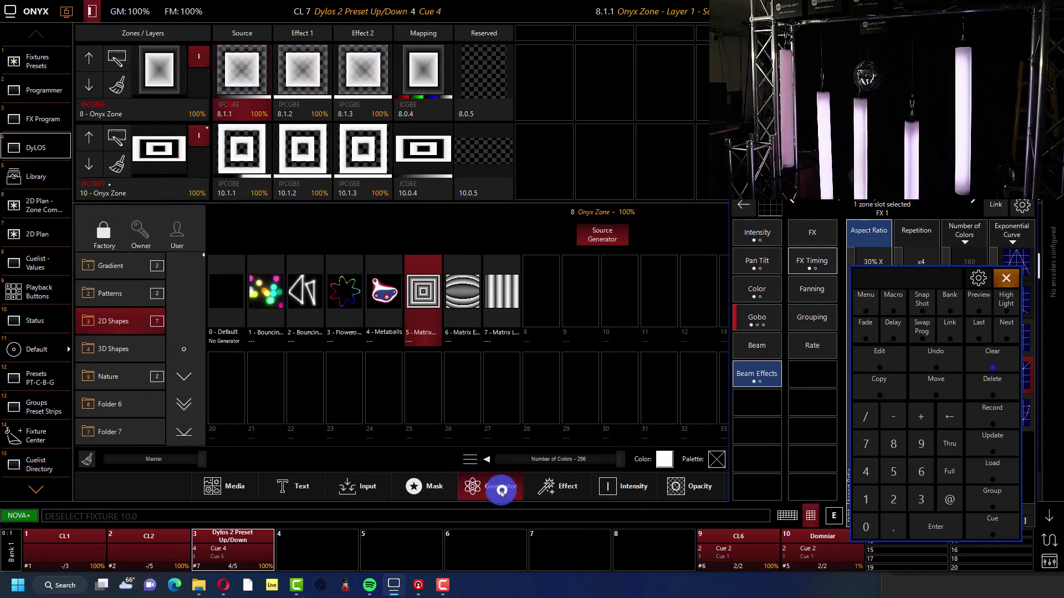
pyautogui.click(469, 459)
# - Slow the Matrix Squares speed, choose the Peak curve, and adjust steepness and repetition
pyautogui.moveTo(659, 343); pyautogui.dragTo(618, 349)
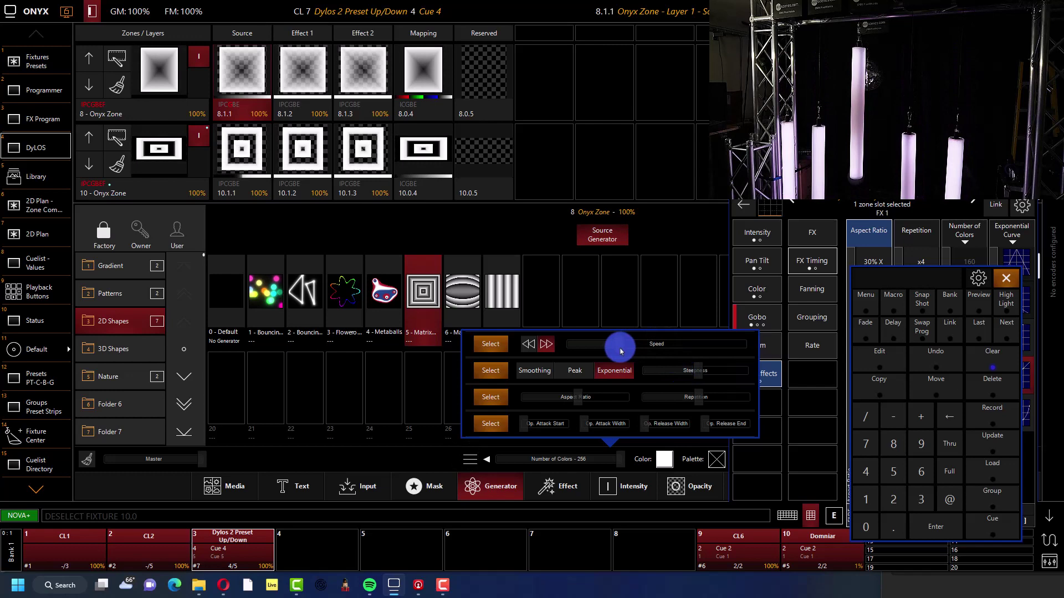
pyautogui.click(698, 370)
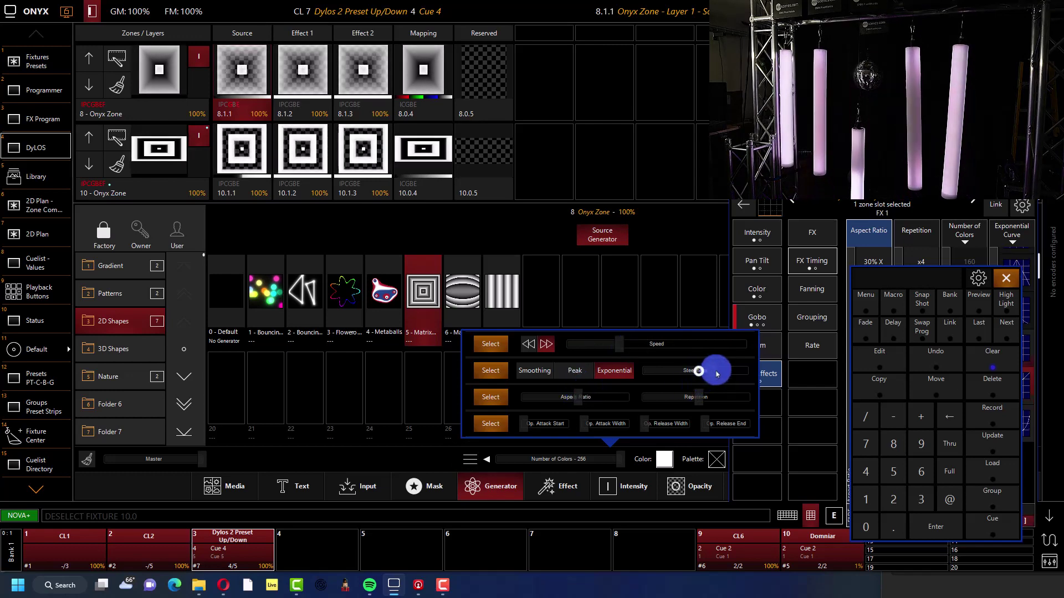
pyautogui.moveTo(716, 374); pyautogui.dragTo(721, 399)
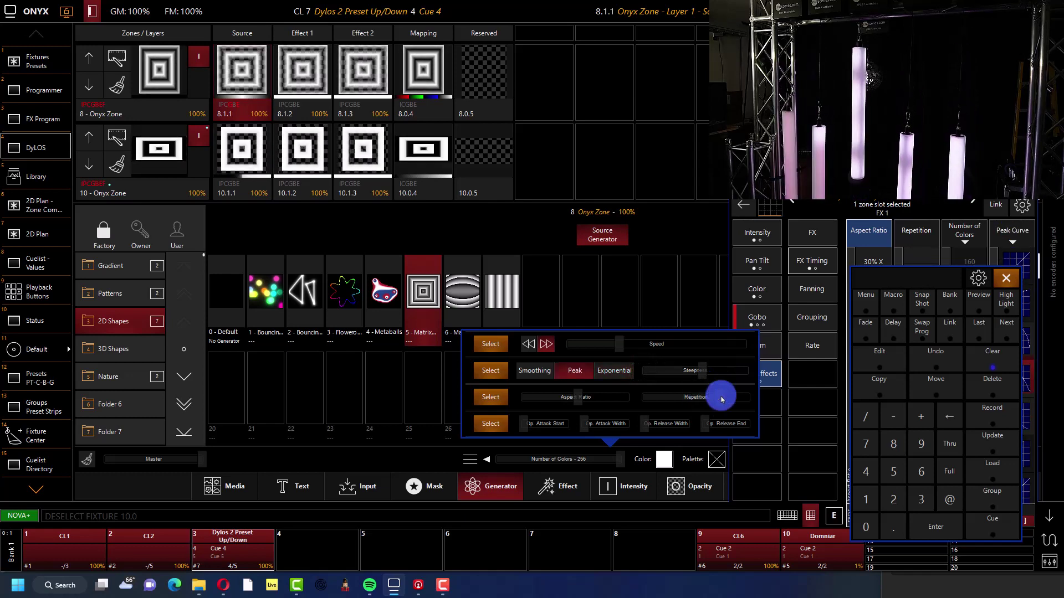
pyautogui.moveTo(718, 397); pyautogui.dragTo(705, 400)
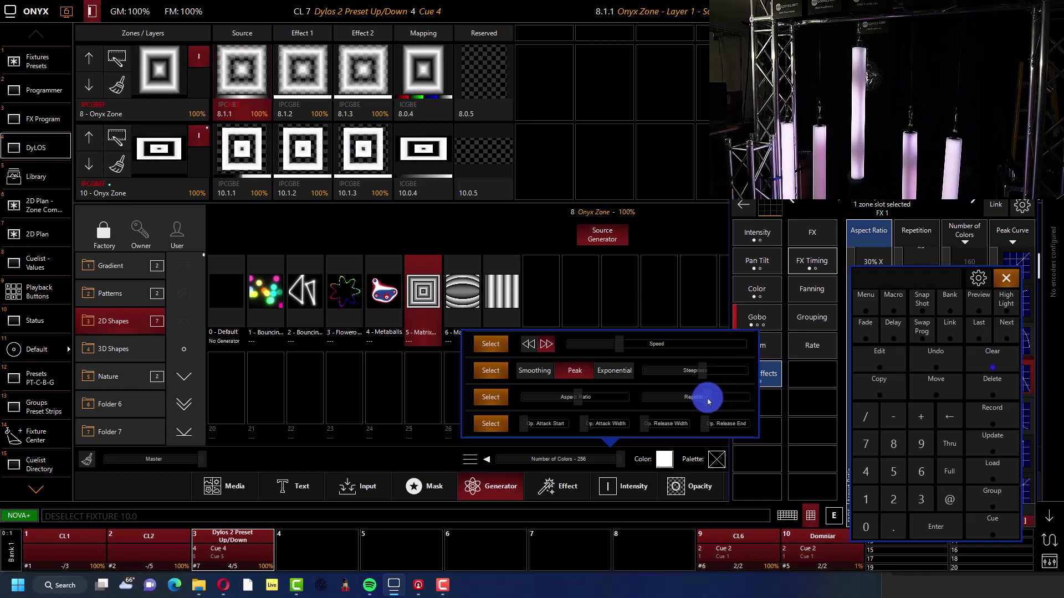
pyautogui.moveTo(623, 343); pyautogui.dragTo(627, 346)
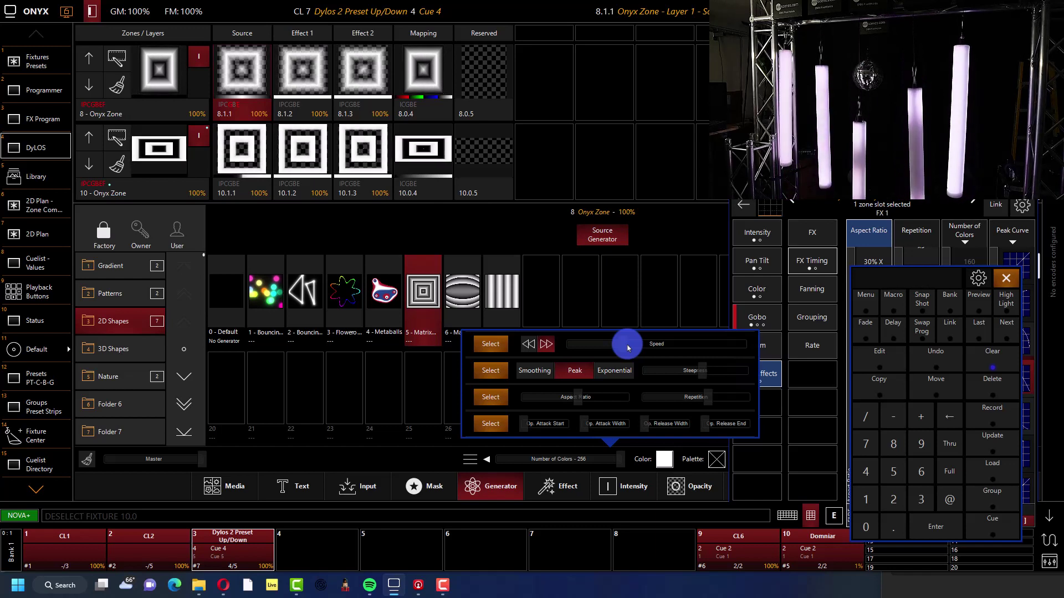
# - Advance the Dylos 2 Preset Up/Down playback to Cue 5
pyautogui.click(541, 287)
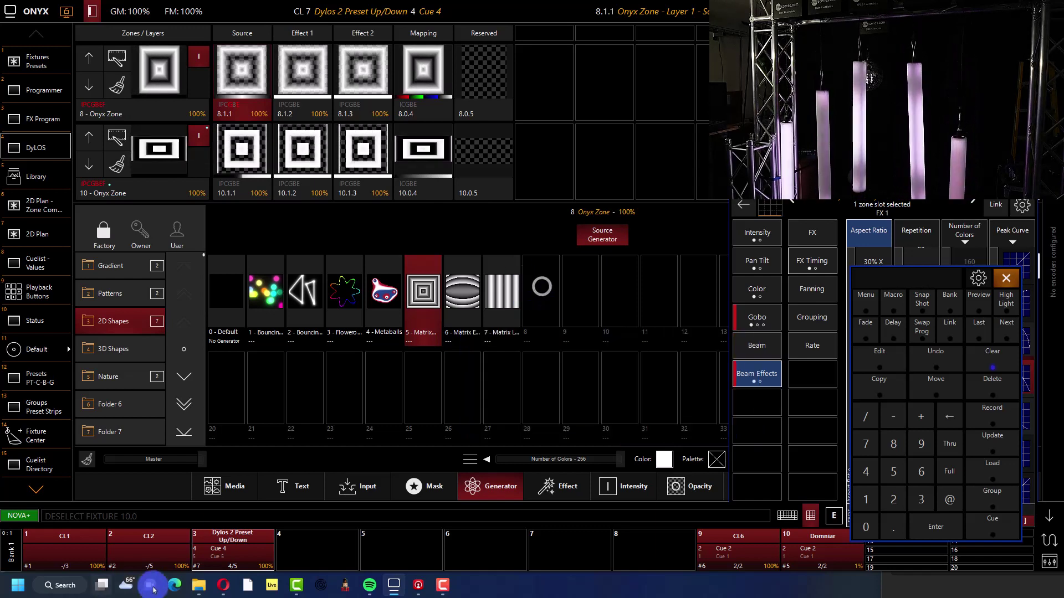
pyautogui.click(244, 550)
pyautogui.click(230, 339)
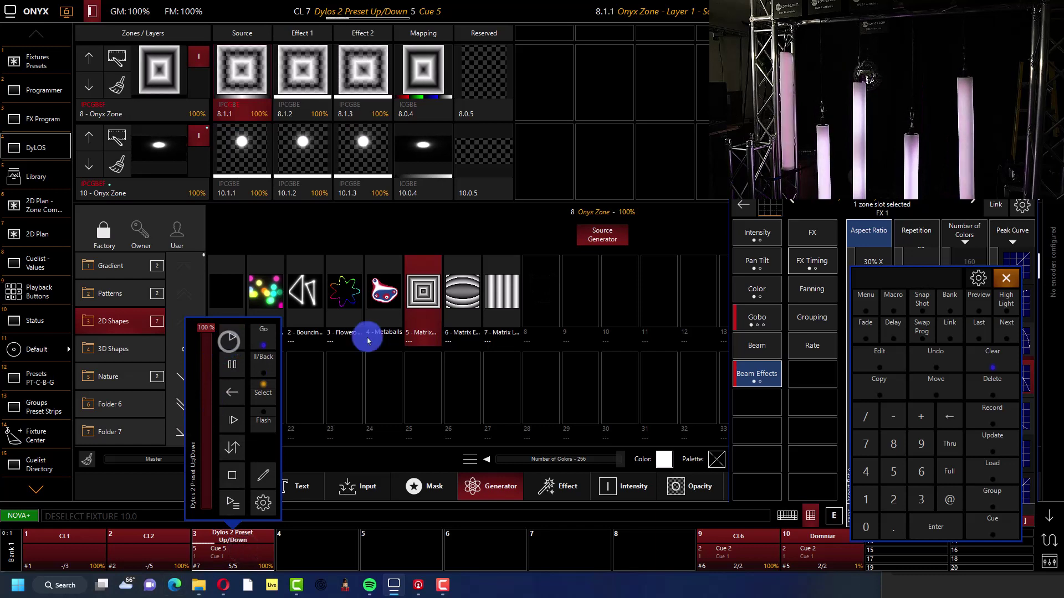
pyautogui.click(502, 377)
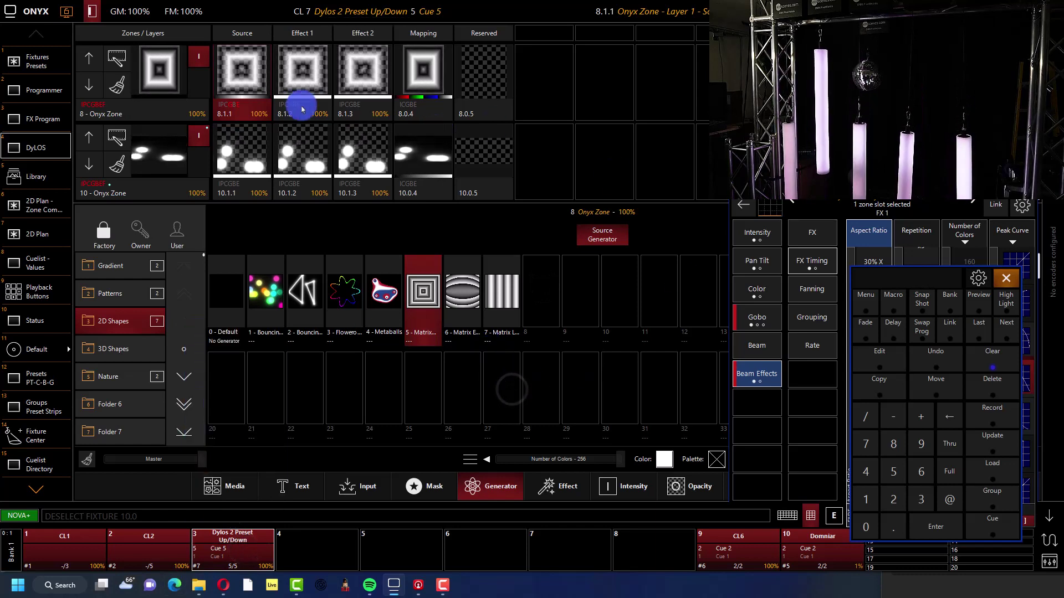
# - Start cuelist CL2 at Cue 1 and clear the programmer
pyautogui.click(151, 550)
pyautogui.click(149, 342)
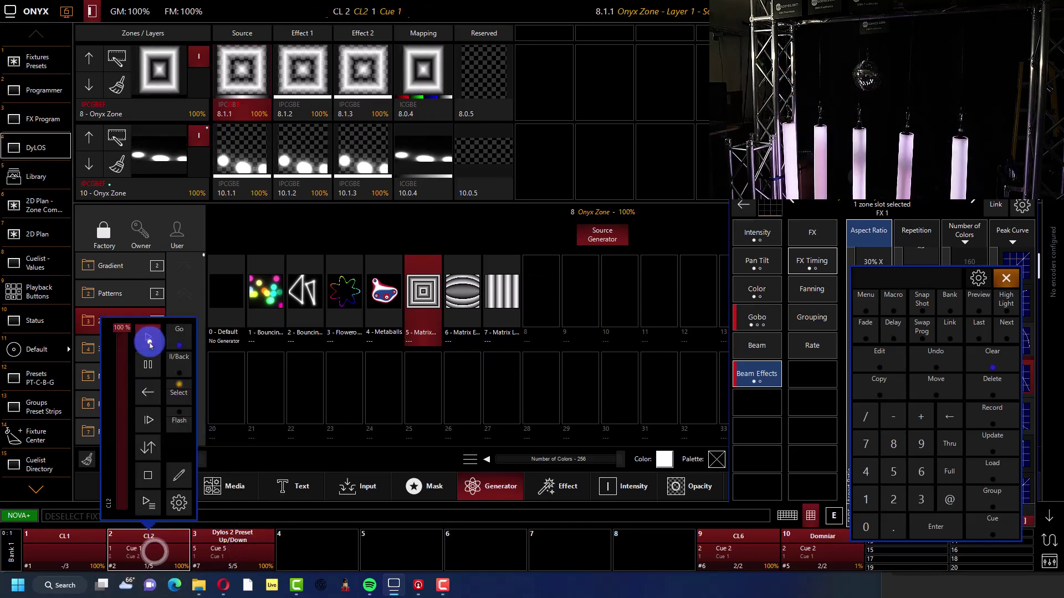
pyautogui.click(992, 360)
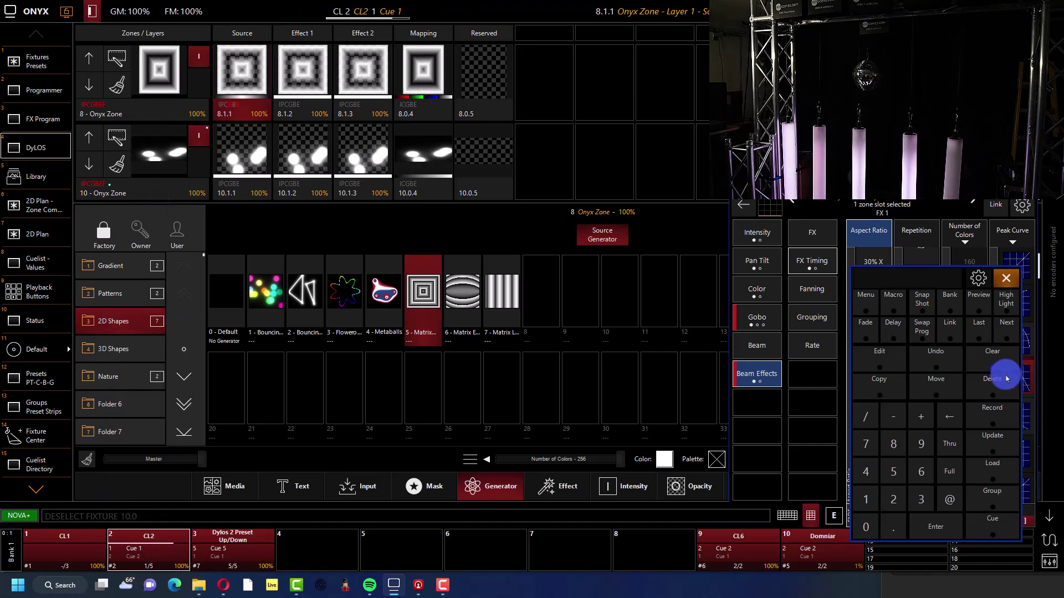